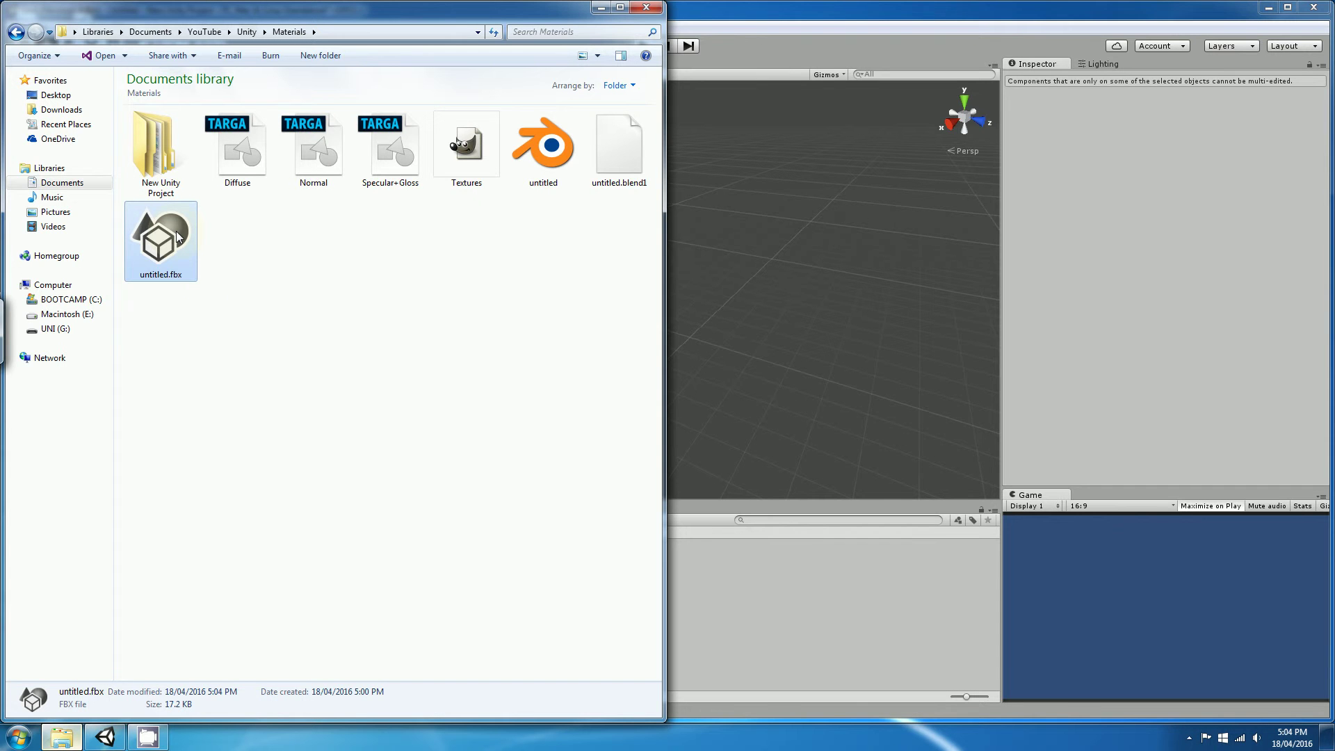
Import untitled.fbx and the Diffuse, Normal and Specular+Gloss textures from the Materials folder into the Unity project's Assets.
{"action": "left_click", "coordinate": [192, 227]}
{"action": "left_click", "coordinate": [251, 151]}
{"action": "left_click", "coordinate": [315, 153], "text": "ctrl"}
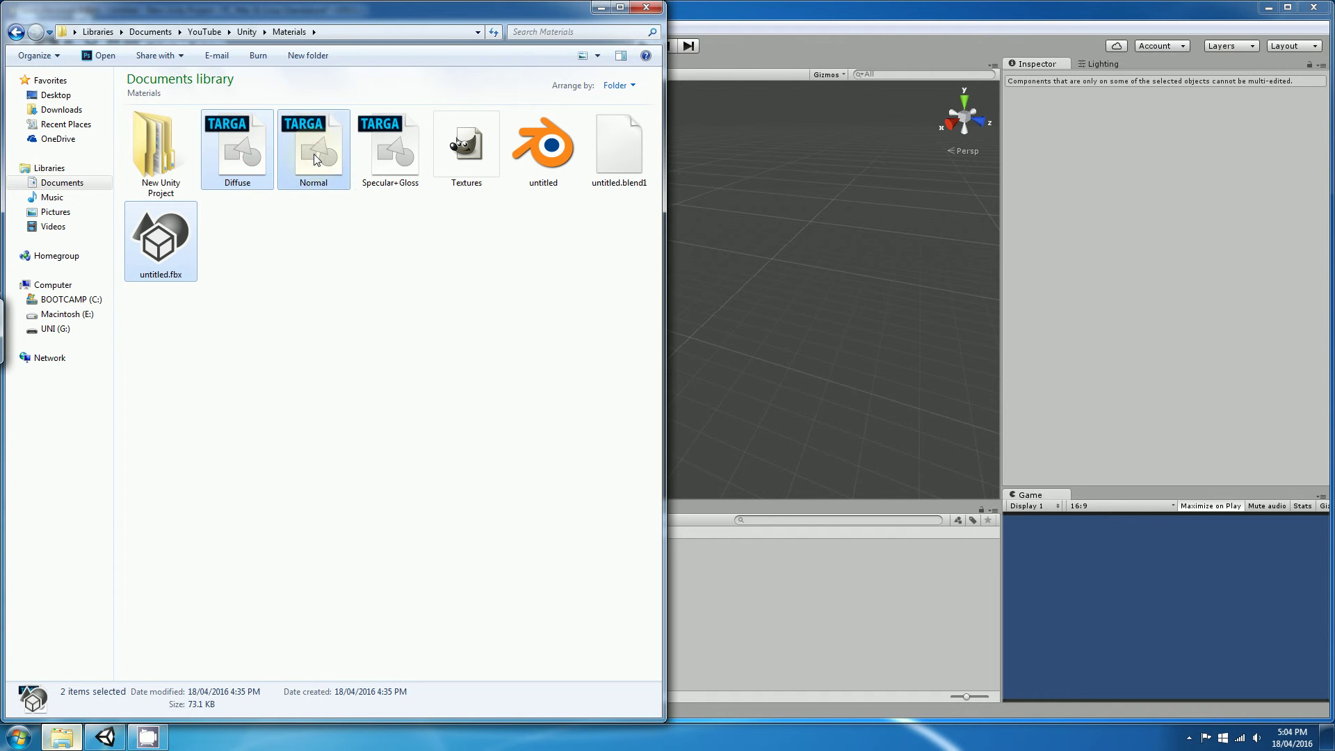
{"action": "left_click", "coordinate": [393, 150], "text": "ctrl"}
{"action": "left_click_drag", "start_coordinate": [327, 144], "coordinate": [744, 536]}
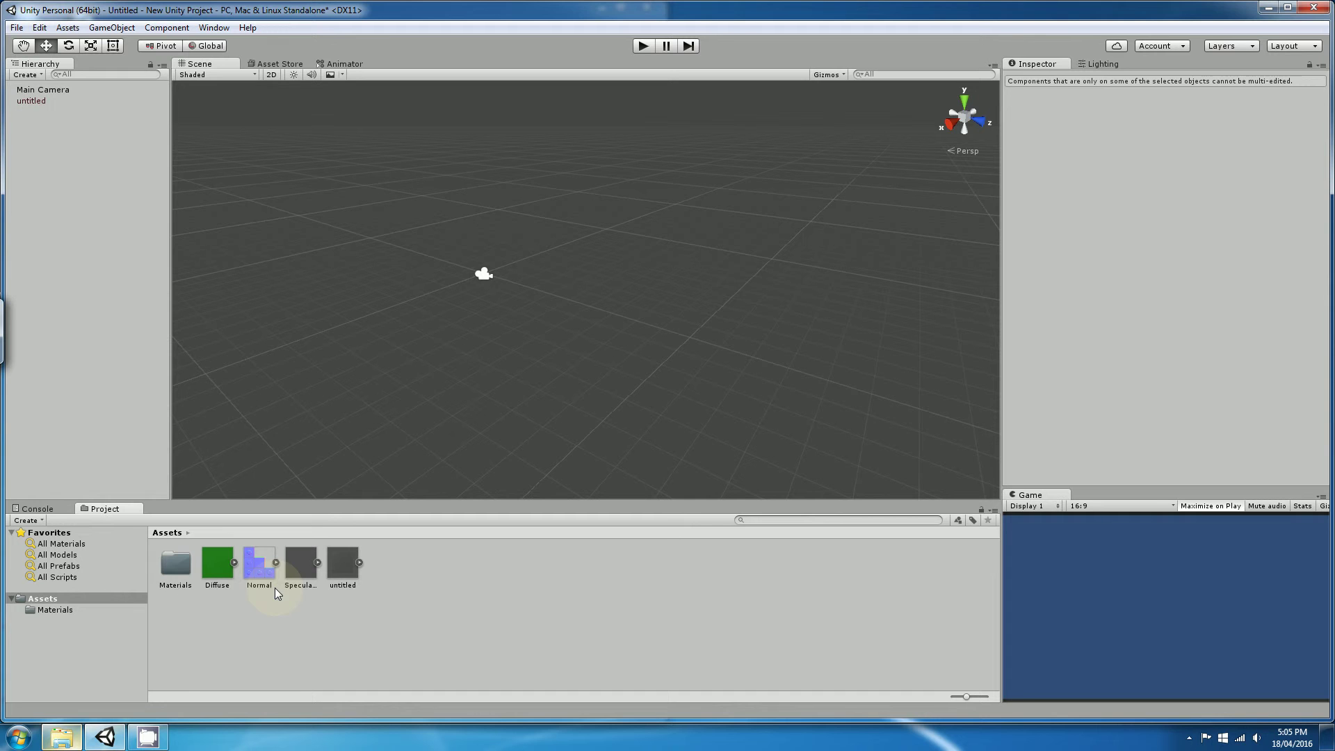
Delete the Materials folder from the project's Assets.
{"action": "left_click", "coordinate": [189, 556]}
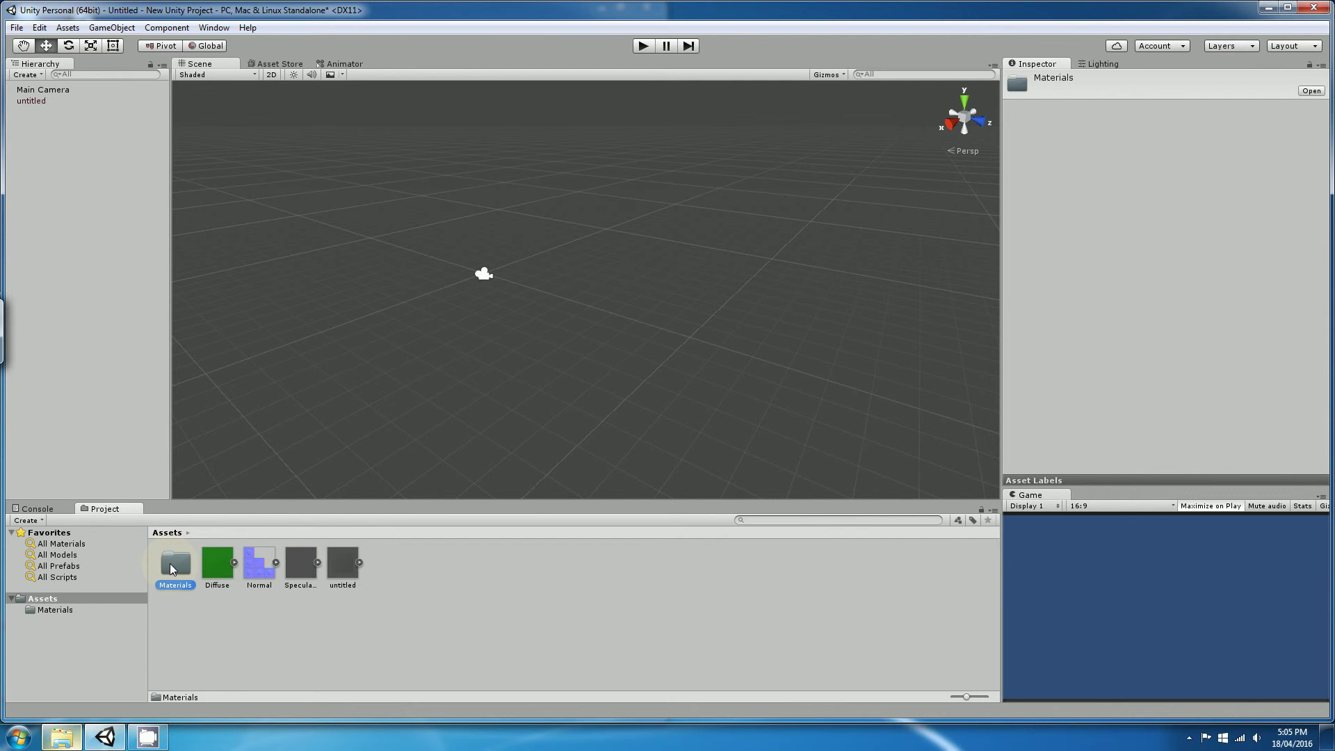
{"action": "key", "text": "Delete"}
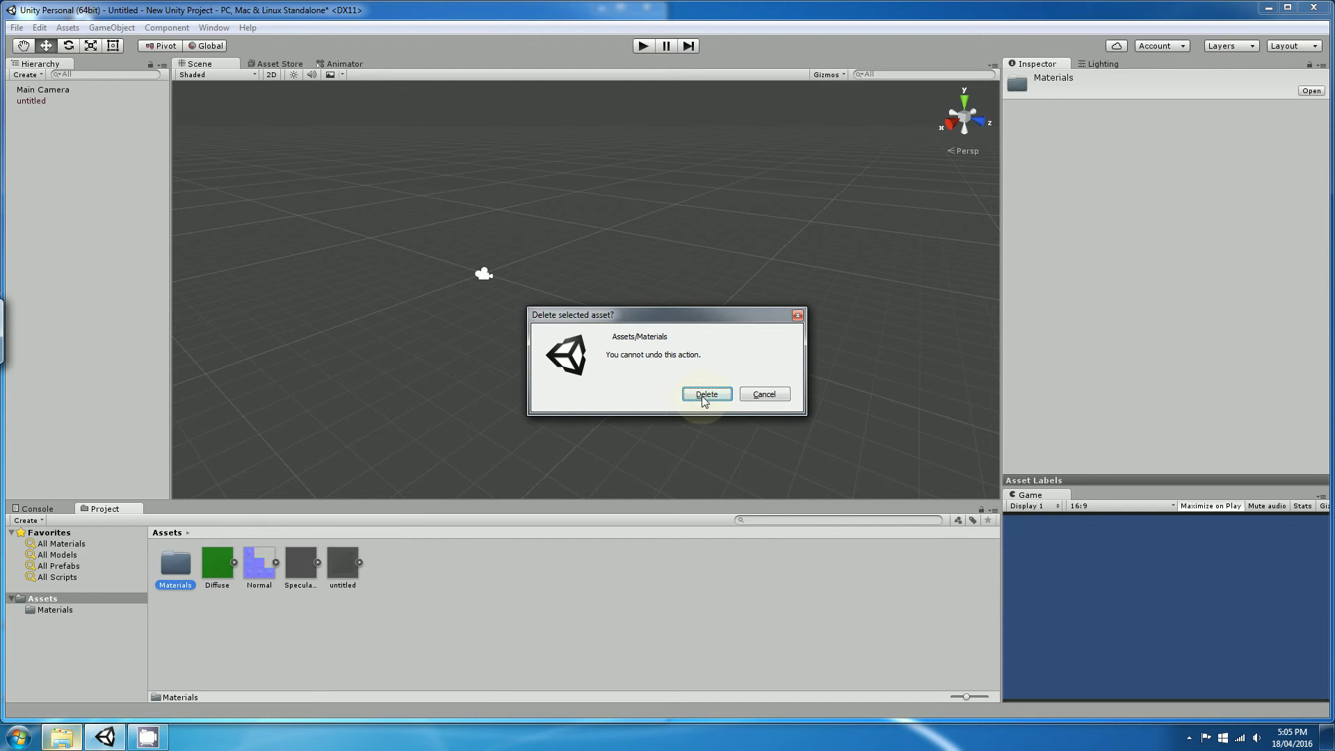
{"action": "left_click", "coordinate": [704, 394]}
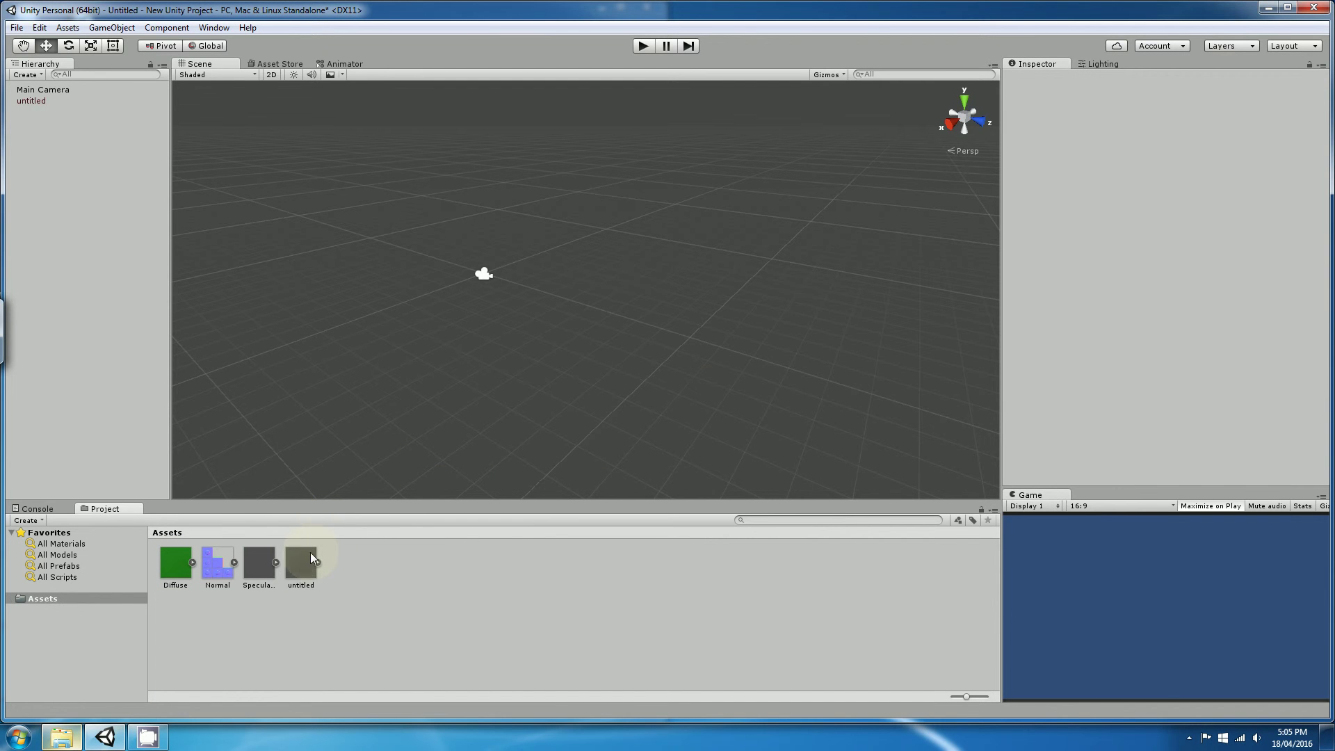
Place the imported untitled model into the scene from Assets.
{"action": "left_click_drag", "start_coordinate": [301, 562], "coordinate": [490, 298]}
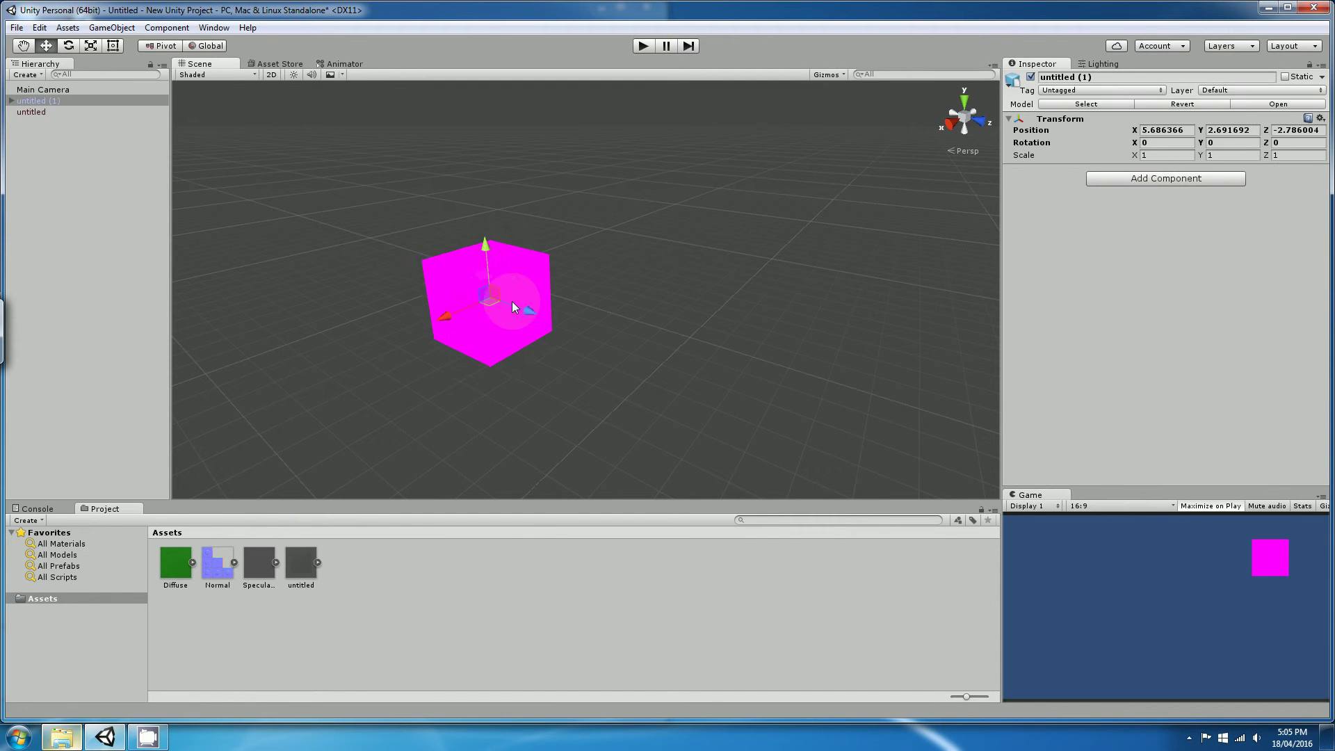
{"action": "scroll", "coordinate": [575, 402], "scroll_direction": "down", "scroll_amount": 2}
{"action": "left_click_drag", "start_coordinate": [575, 402], "coordinate": [895, 234], "text": "alt"}
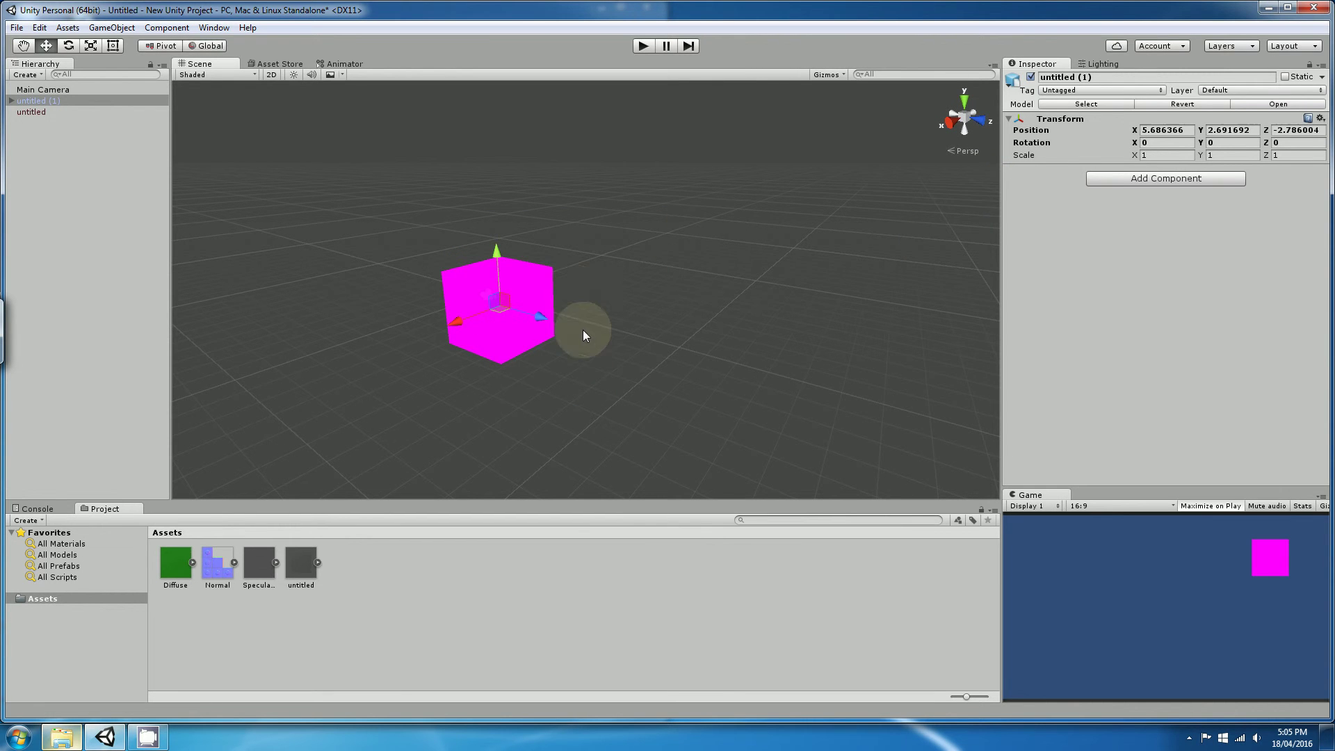
{"action": "mouse_move", "coordinate": [585, 388]}
{"action": "left_mouse_down", "text": "alt"}
{"action": "mouse_move", "coordinate": [587, 298]}
{"action": "mouse_move", "coordinate": [754, 206]}
{"action": "mouse_move", "coordinate": [597, 379]}
{"action": "left_mouse_up", "text": "alt"}
{"action": "scroll", "coordinate": [529, 341], "scroll_direction": "up", "scroll_amount": 3}
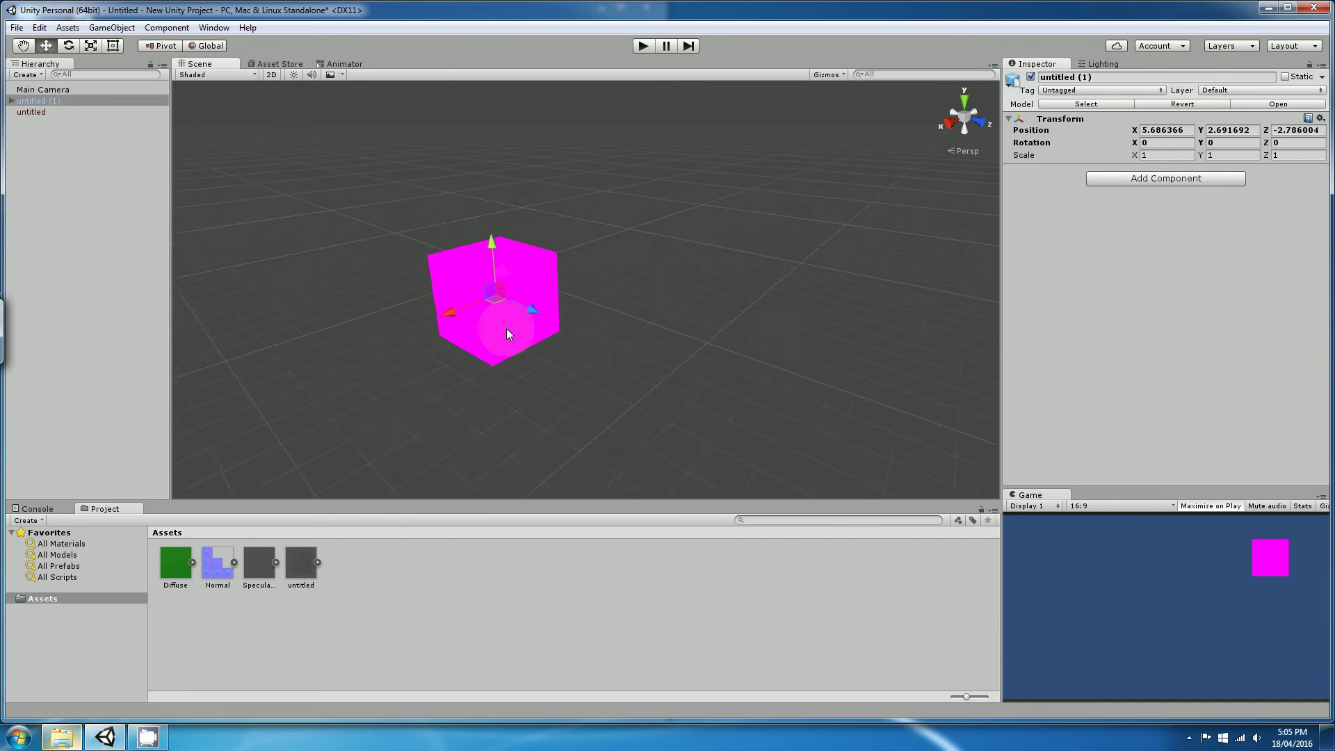
Set the placed cube model's position to X 0, Y 0 and Z 0.
{"action": "left_click", "coordinate": [1185, 130]}
{"action": "left_click", "coordinate": [1185, 129]}
{"action": "key", "text": "ctrl+a"}
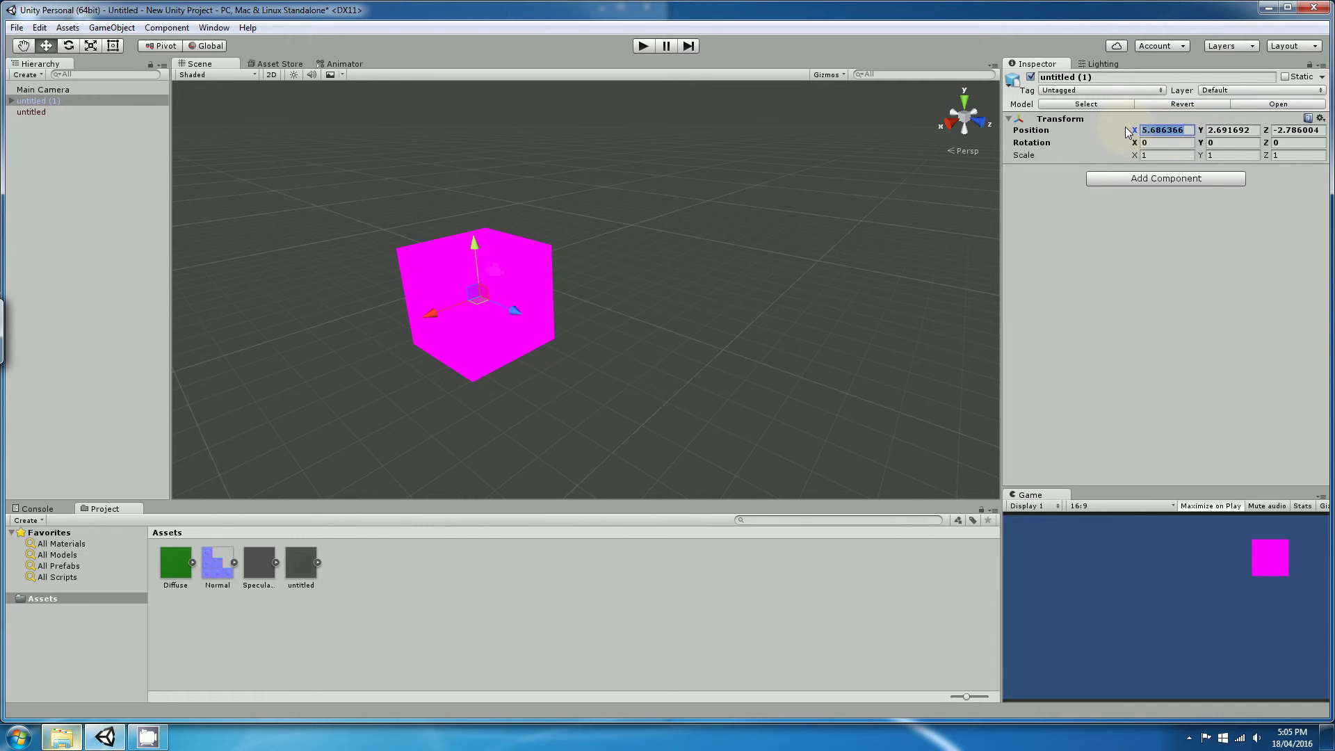
{"action": "type", "text": "0"}
{"action": "left_click", "coordinate": [1230, 131]}
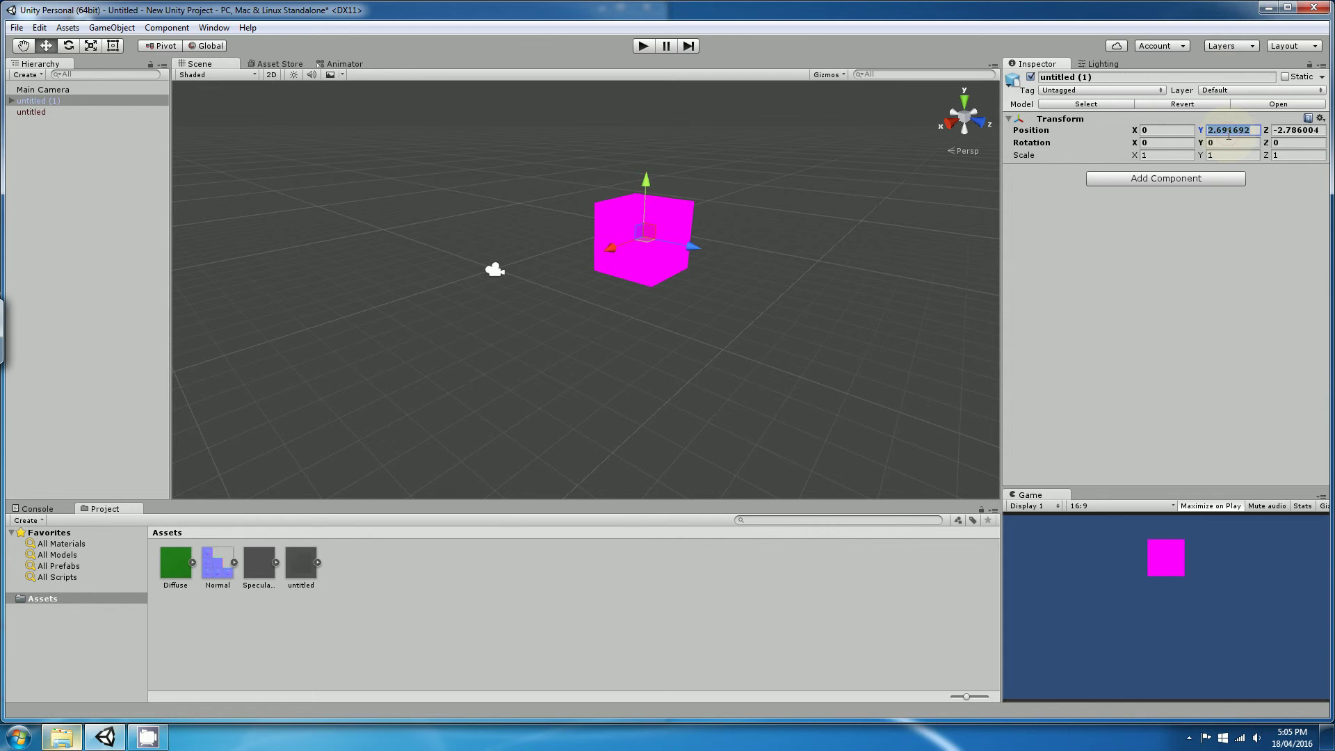
{"action": "left_click", "coordinate": [1231, 131]}
{"action": "key", "text": "ctrl+a"}
{"action": "type", "text": "0"}
{"action": "left_click", "coordinate": [1287, 129]}
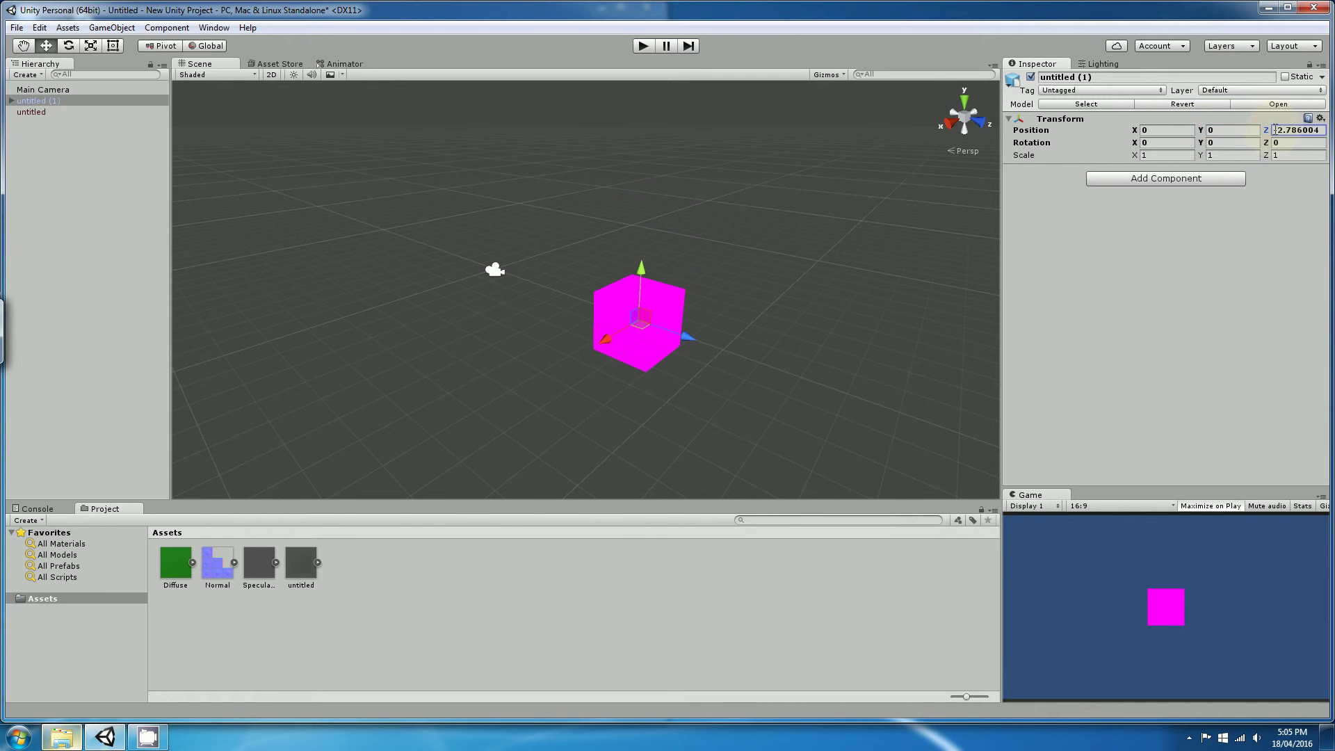
{"action": "type", "text": "0"}
Raise the cube along the vertical axis to a Y position of about 1.08.
{"action": "right_click_drag", "start_coordinate": [864, 486], "coordinate": [558, 319]}
{"action": "middle_click_drag", "start_coordinate": [558, 319], "coordinate": [618, 321]}
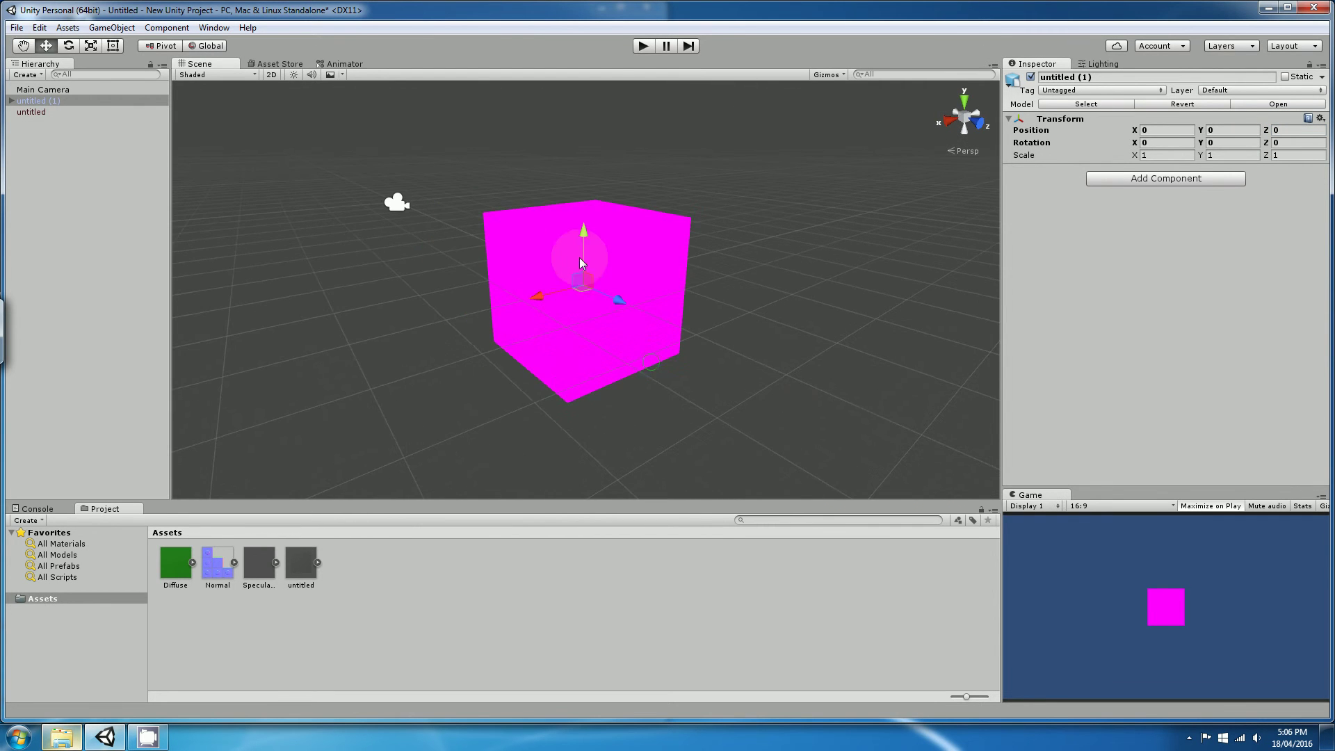
{"action": "left_click", "coordinate": [579, 171]}
{"action": "left_click", "coordinate": [595, 269]}
{"action": "left_click_drag", "start_coordinate": [582, 240], "coordinate": [590, 172]}
{"action": "right_click_drag", "start_coordinate": [626, 268], "coordinate": [626, 369]}
{"action": "left_click_drag", "start_coordinate": [546, 210], "coordinate": [547, 227]}
{"action": "right_click_drag", "start_coordinate": [547, 226], "coordinate": [629, 331]}
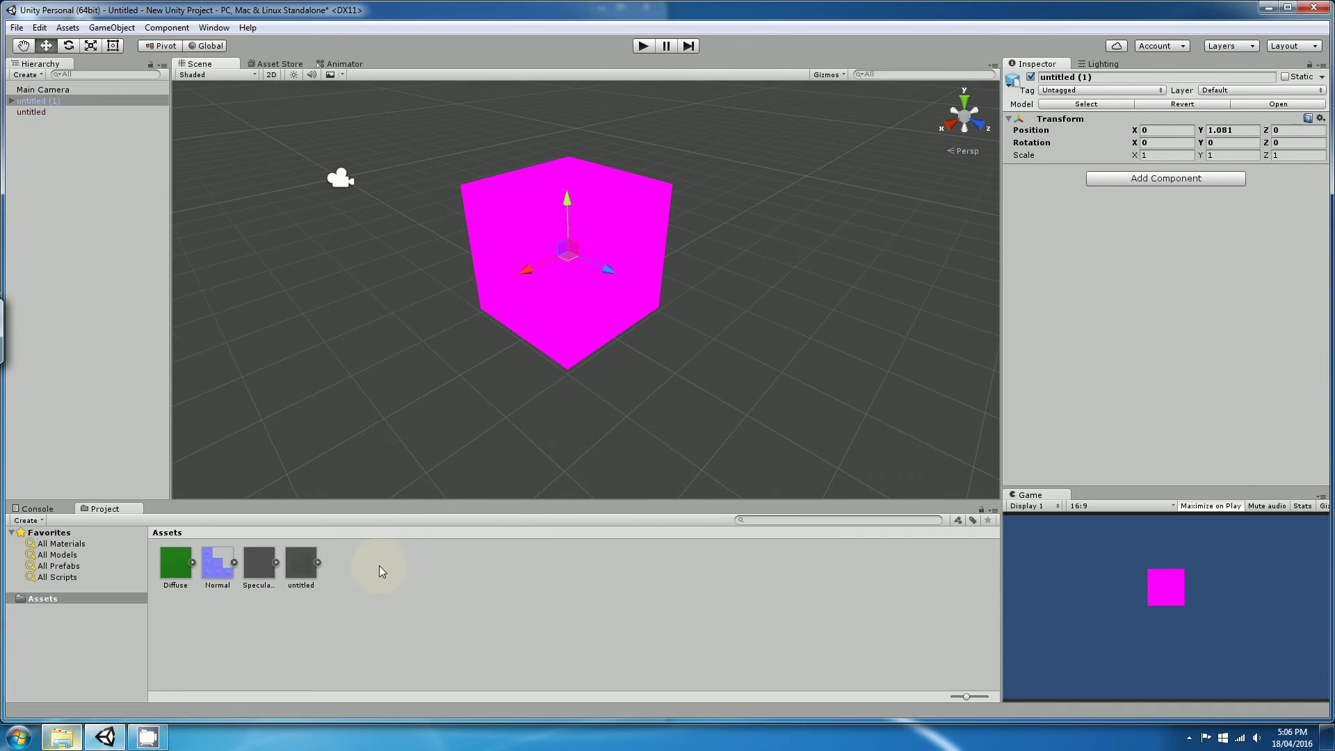
Create a new material with the default name in Assets and apply it to the cube in the scene.
{"action": "right_click", "coordinate": [379, 567]}
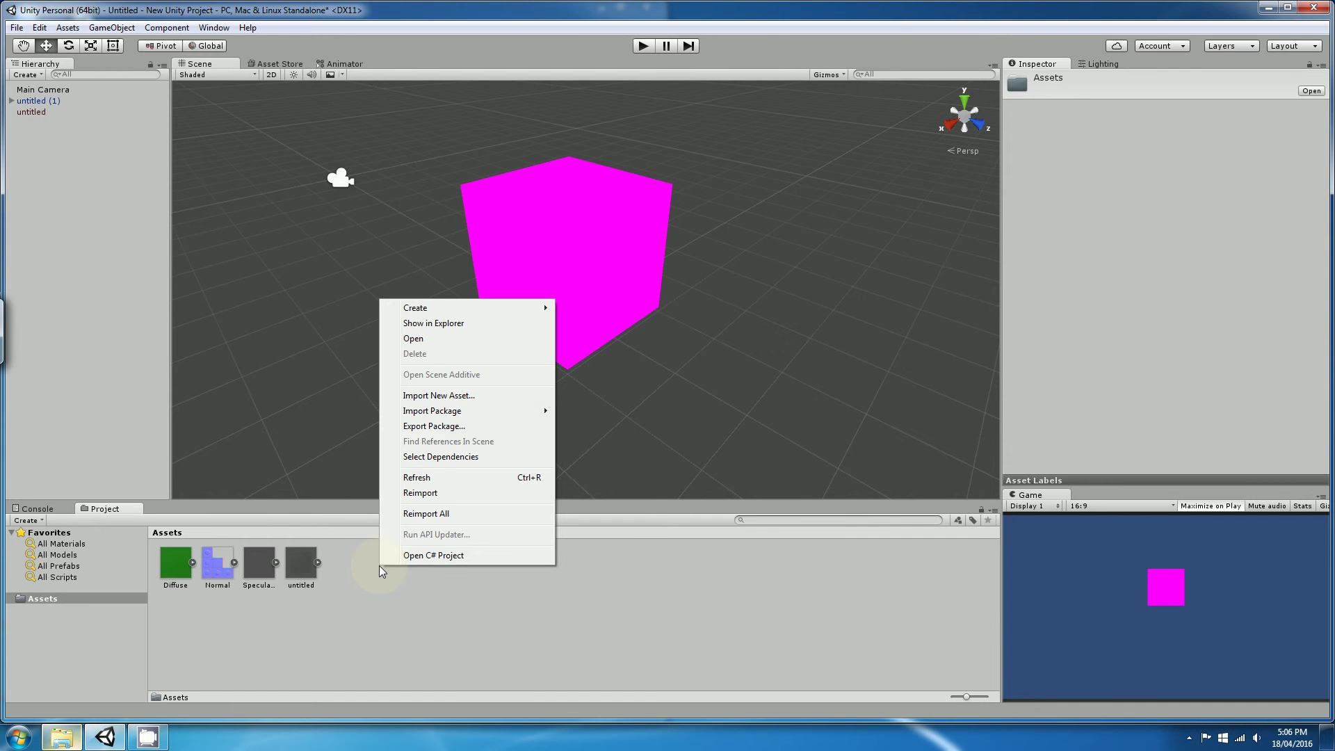
{"action": "left_click", "coordinate": [431, 308]}
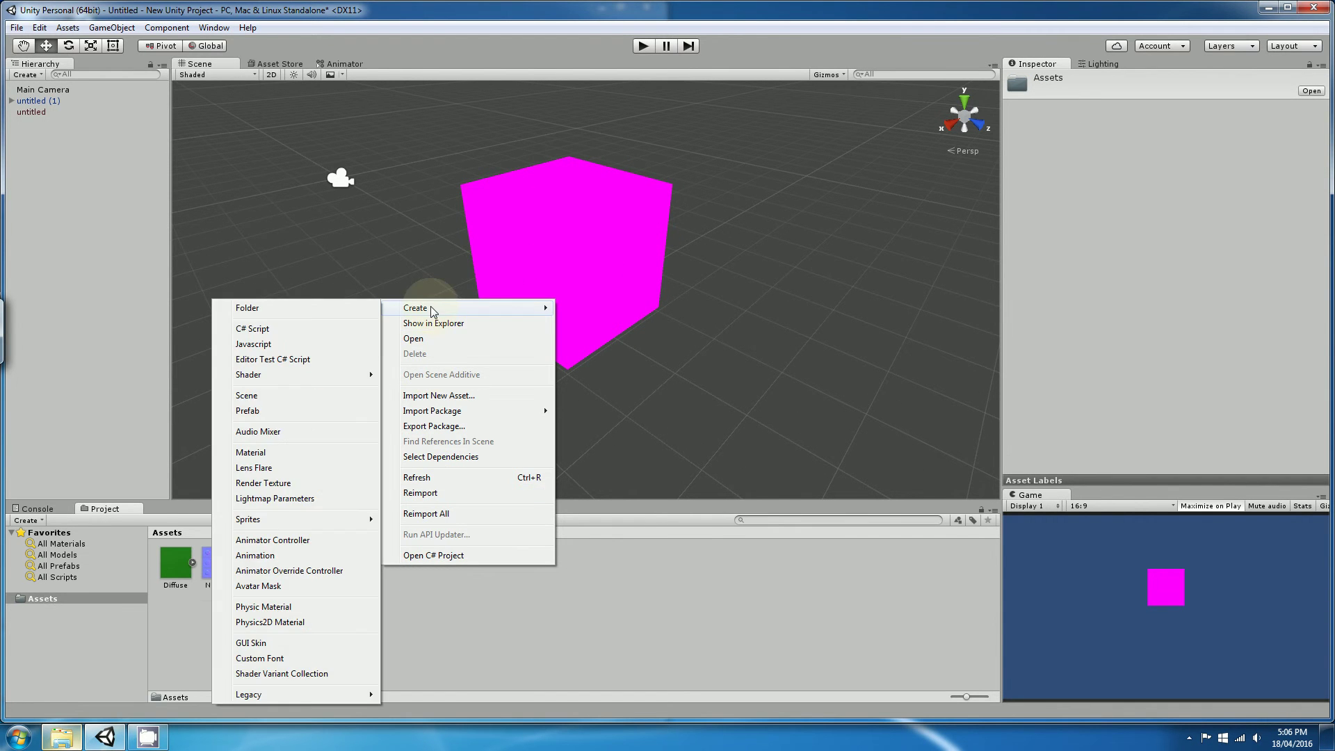
{"action": "left_click", "coordinate": [252, 452]}
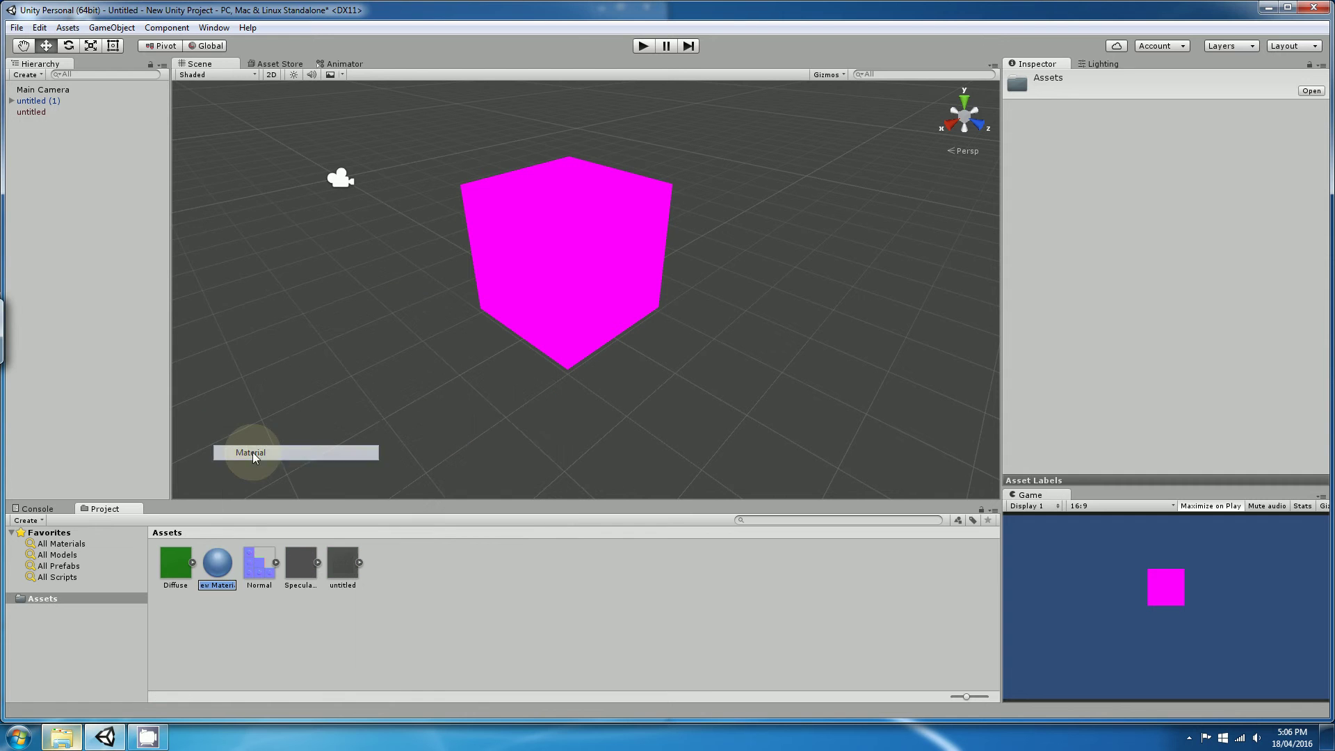
{"action": "left_click", "coordinate": [260, 623]}
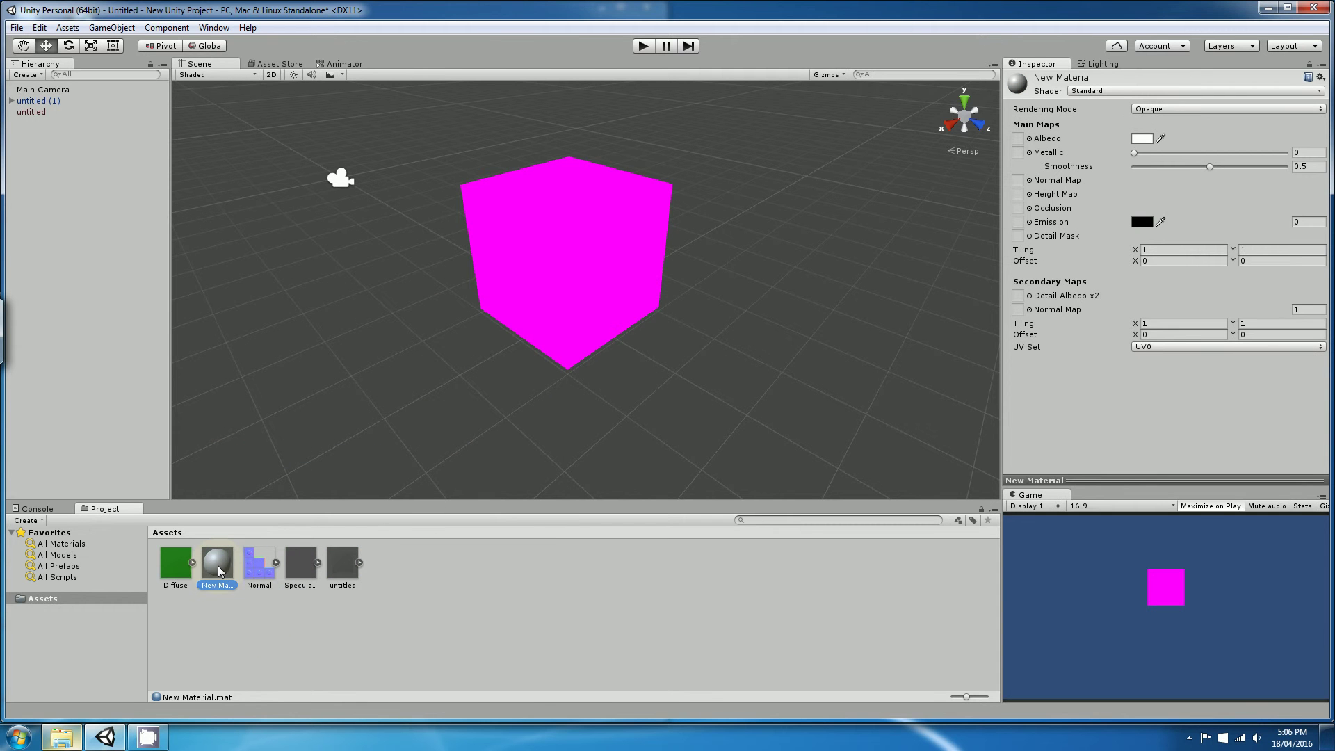
{"action": "left_click_drag", "start_coordinate": [218, 565], "coordinate": [552, 334]}
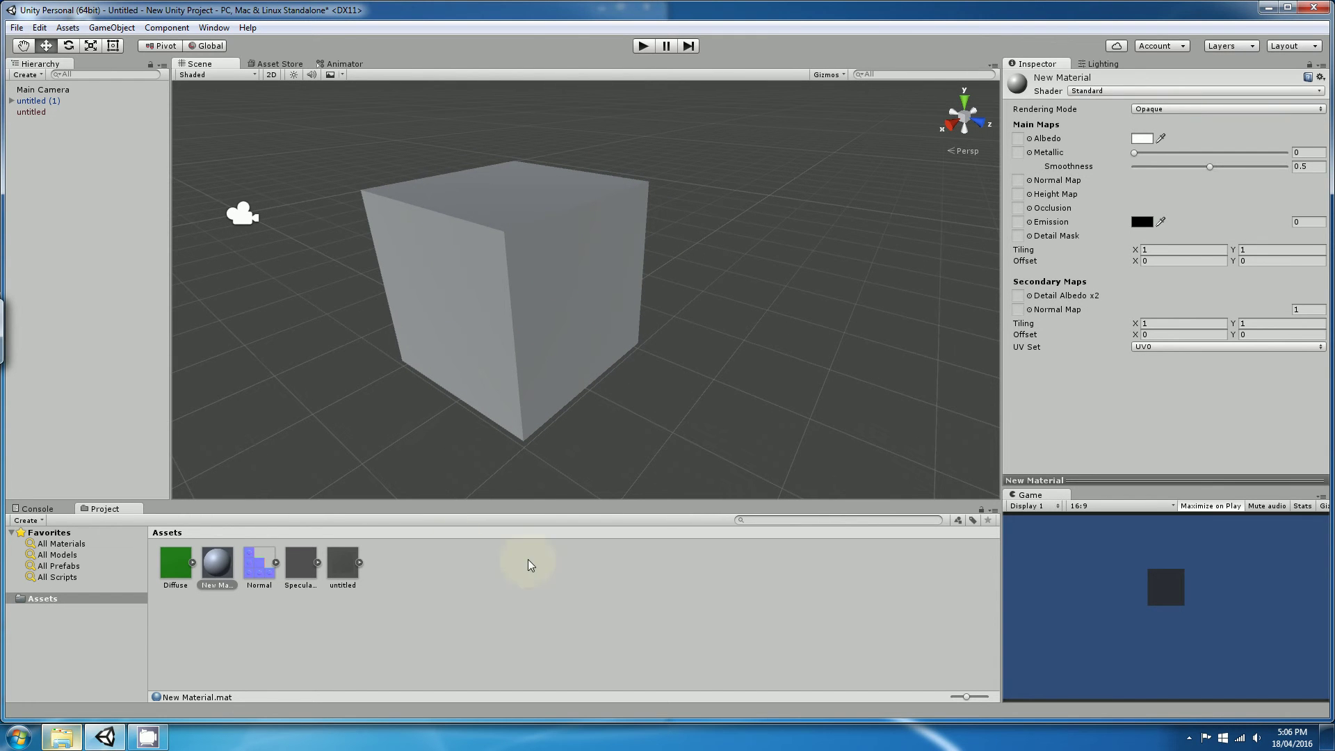
{"action": "left_click", "coordinate": [566, 582]}
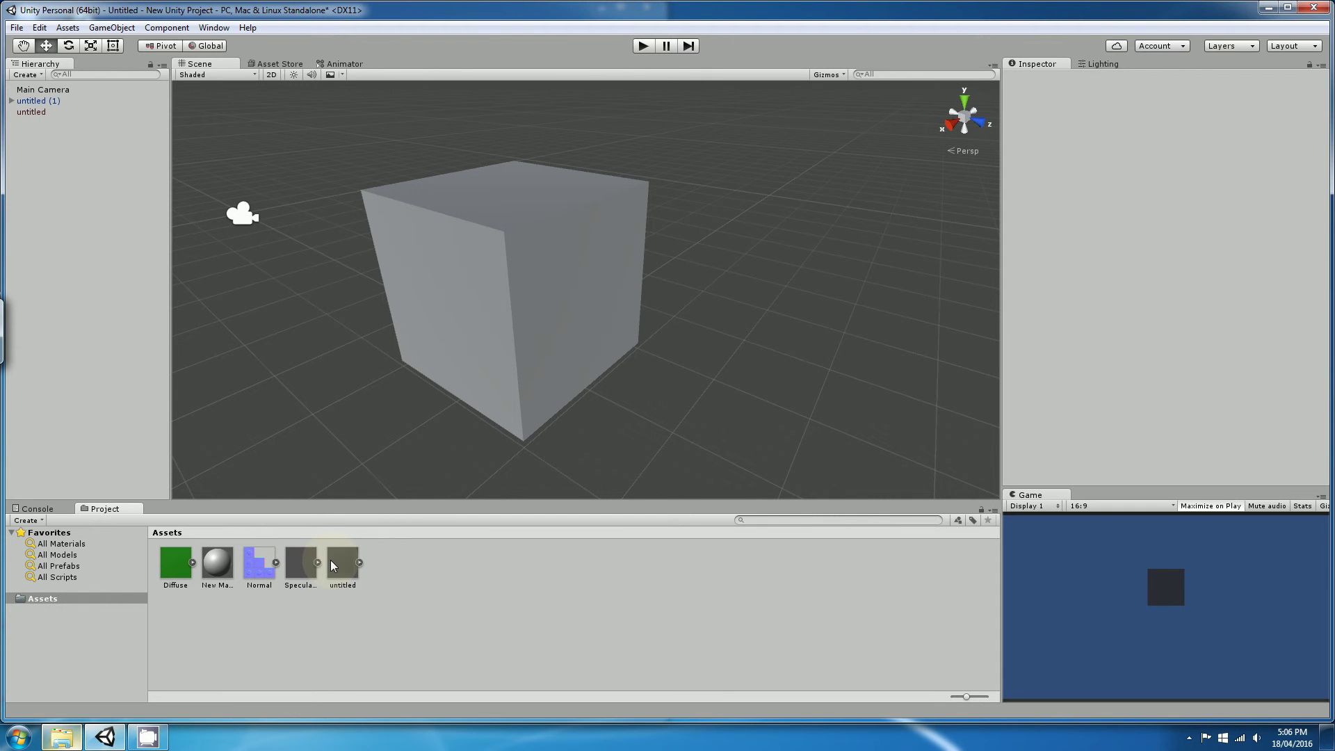
Set the Normal texture's type to Normal map with Create from Grayscale disabled, and apply the import settings.
{"action": "left_click", "coordinate": [261, 569]}
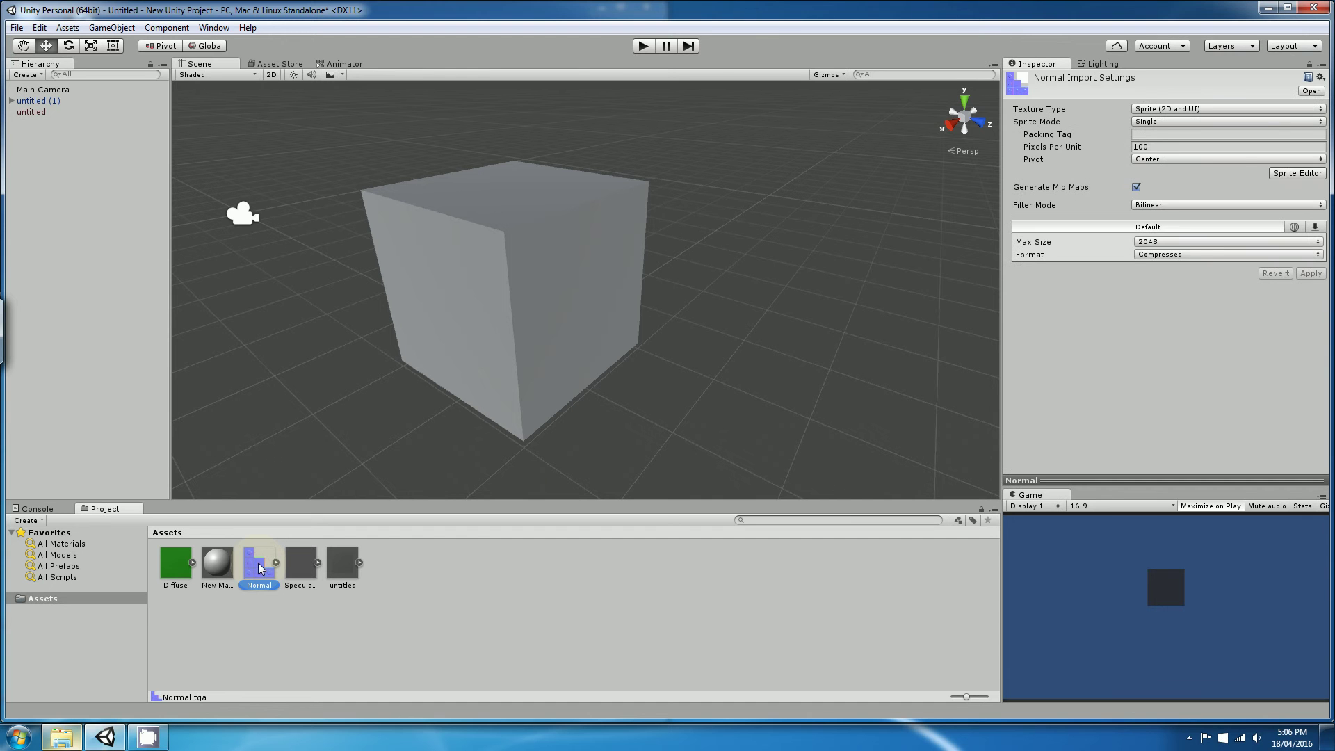
{"action": "left_click", "coordinate": [1148, 110]}
{"action": "left_click", "coordinate": [1162, 144]}
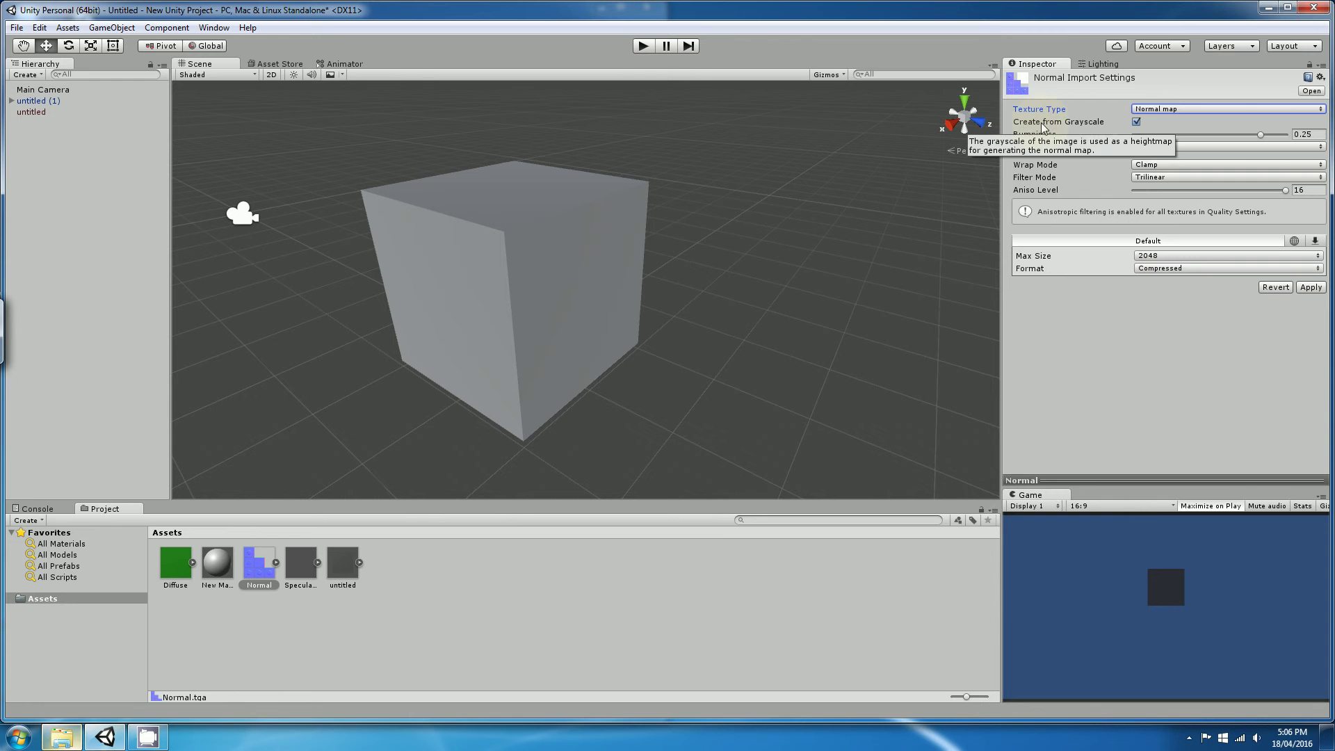
{"action": "left_click", "coordinate": [1136, 123]}
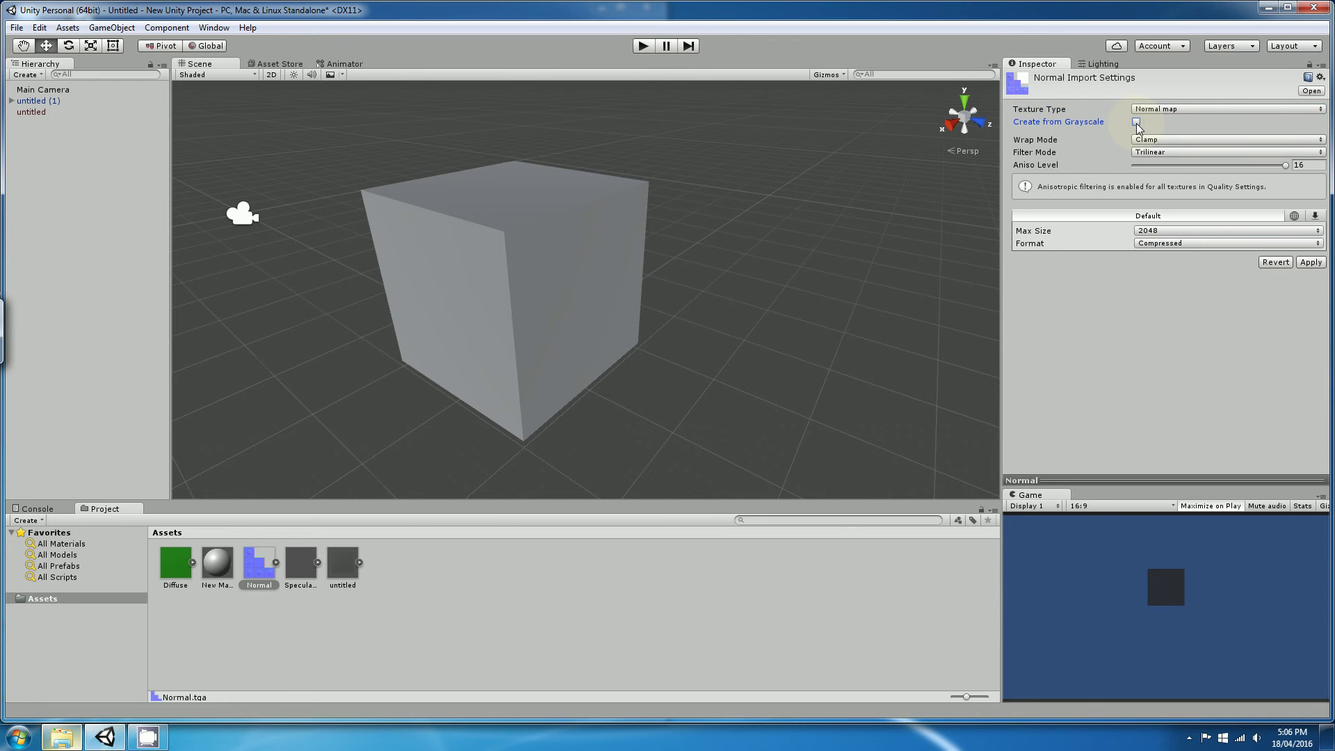
{"action": "left_click", "coordinate": [1311, 262]}
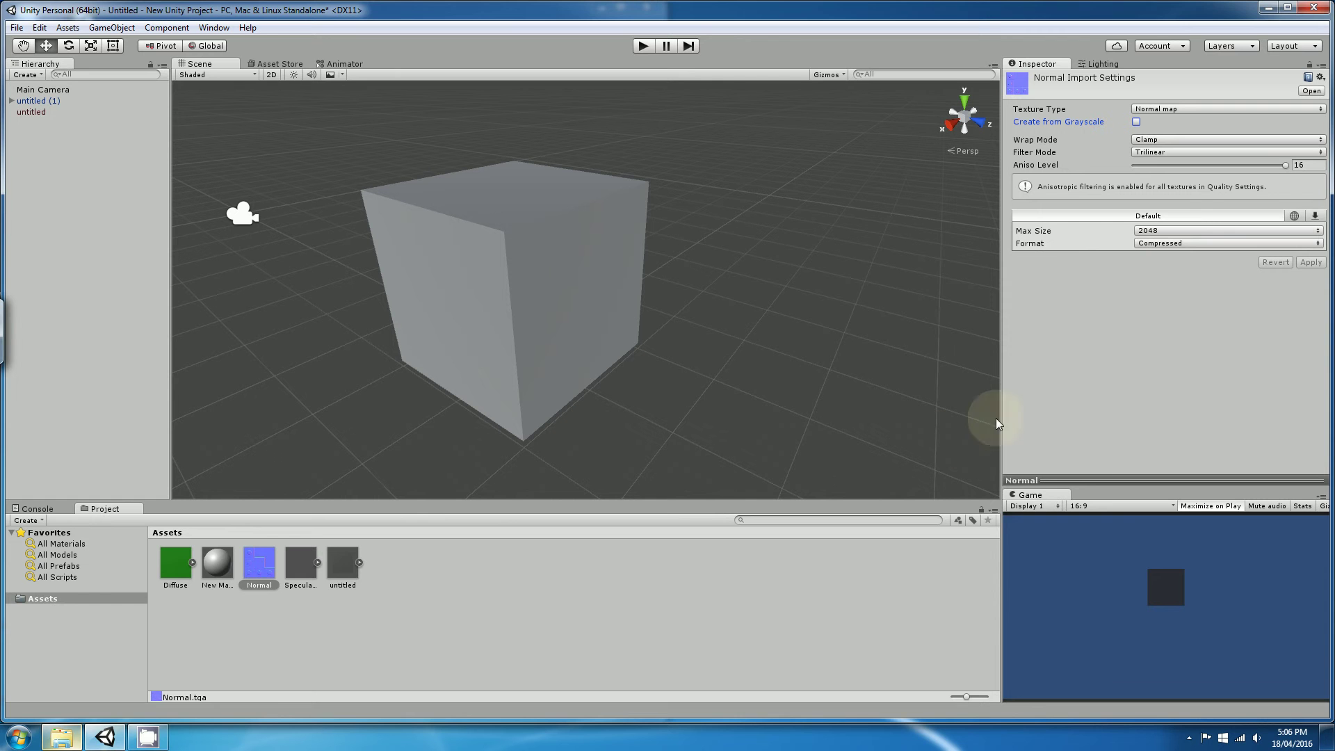
Set the Specular+Gloss texture's type to Texture with Alpha from Grayscale enabled, and apply the import settings.
{"action": "left_click", "coordinate": [301, 565]}
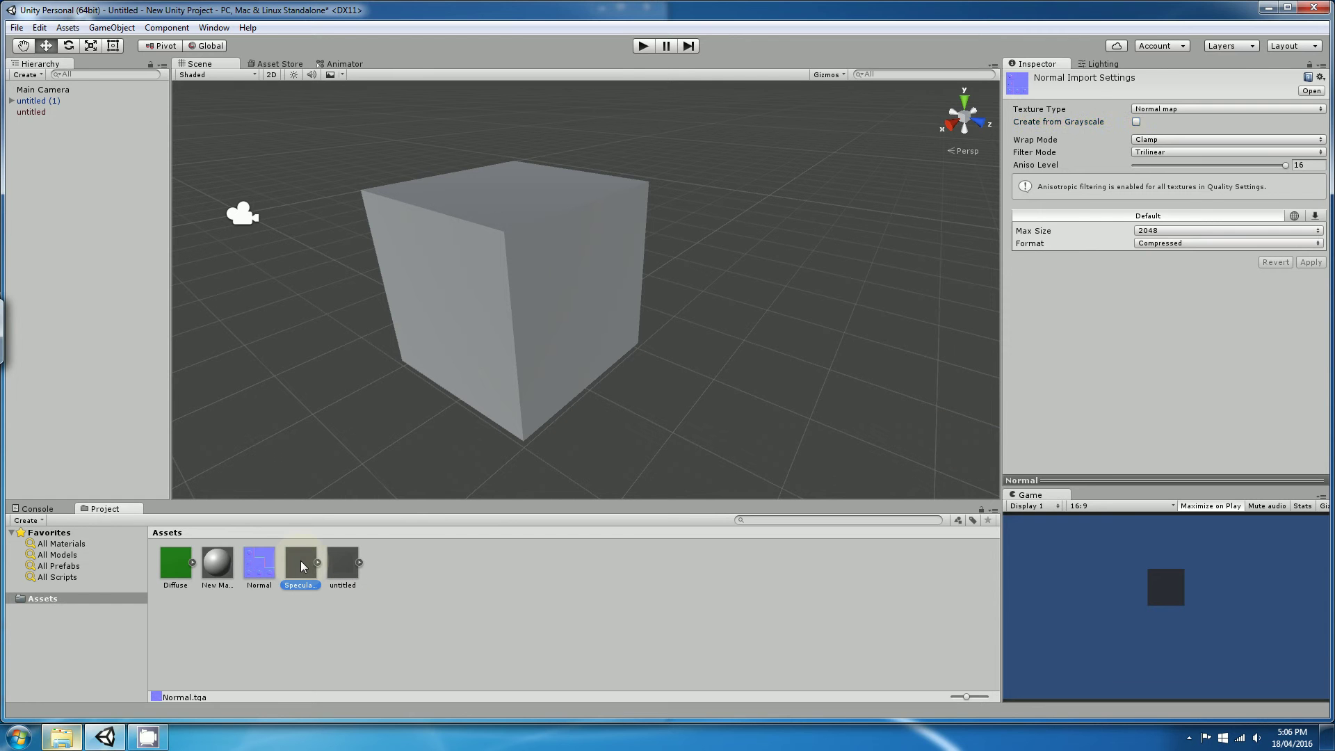
{"action": "left_click", "coordinate": [1182, 109]}
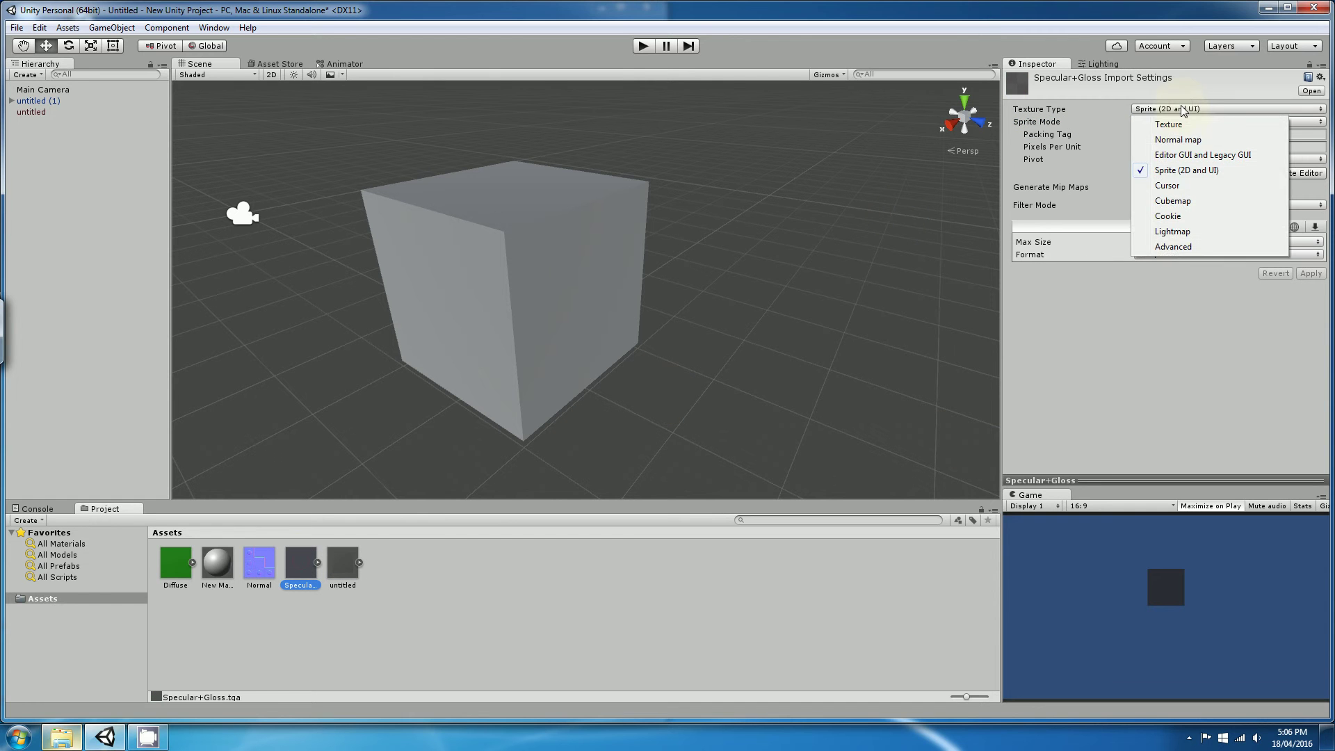
{"action": "left_click", "coordinate": [1176, 125]}
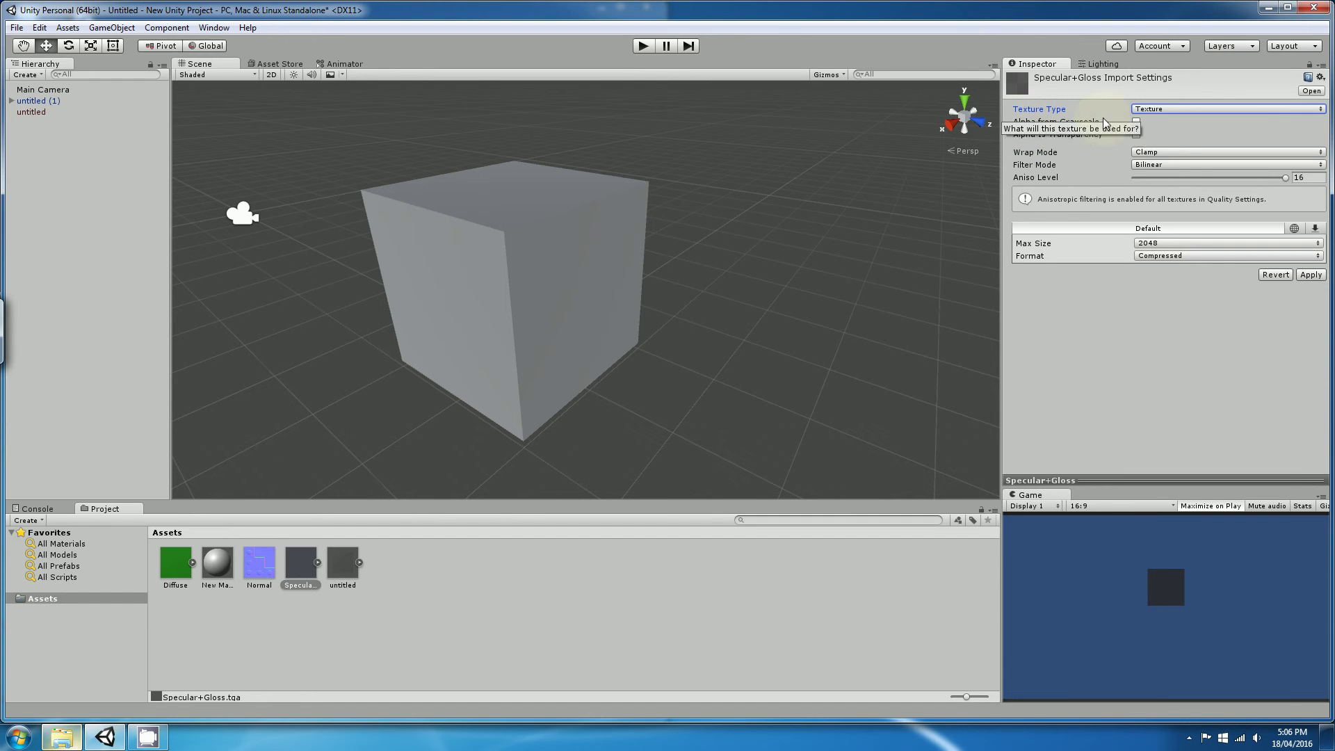
{"action": "left_click", "coordinate": [1137, 123]}
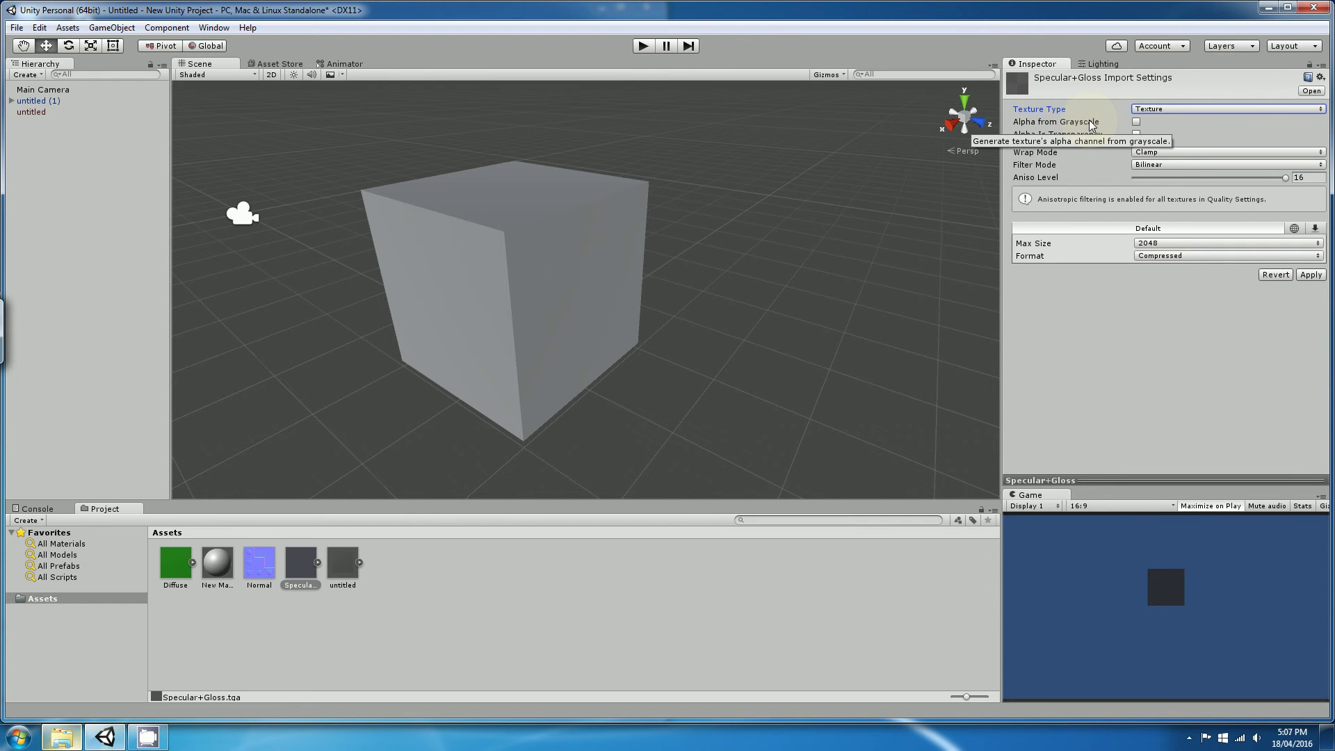
{"action": "left_click", "coordinate": [1136, 122]}
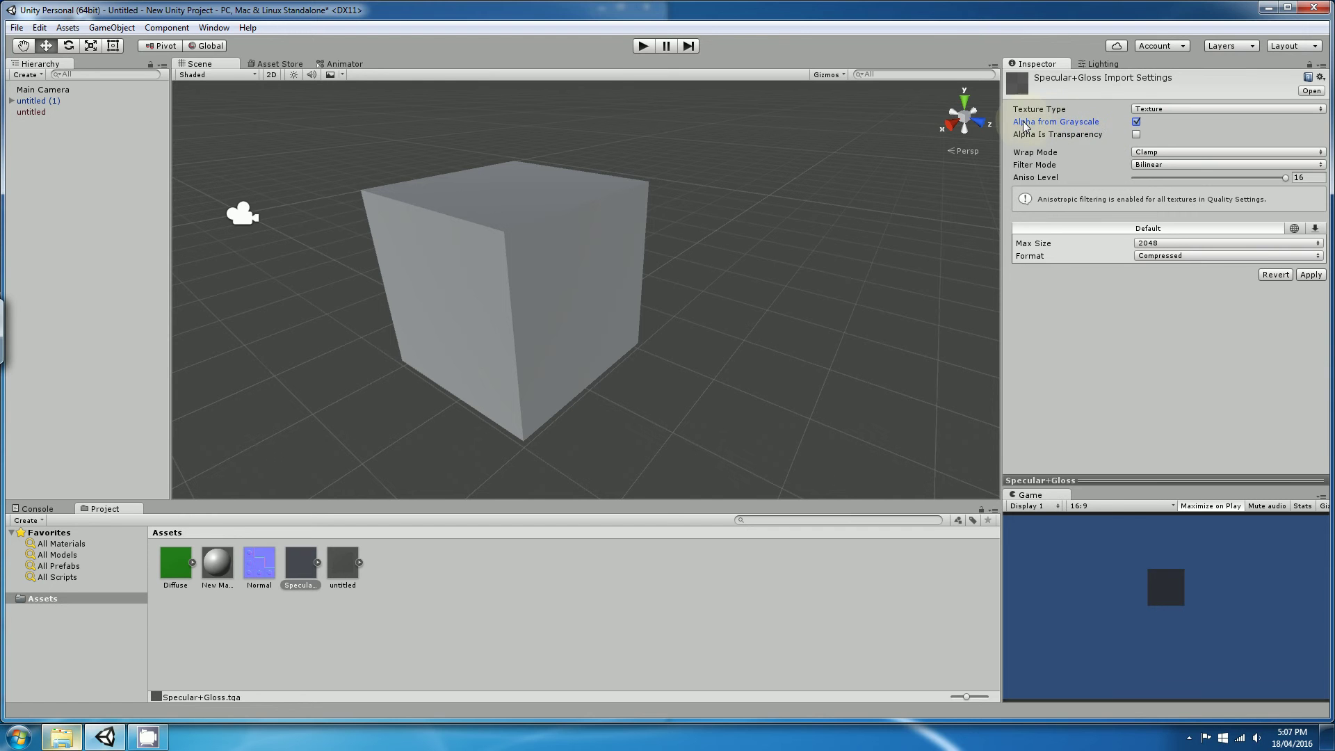
{"action": "left_click", "coordinate": [1311, 275]}
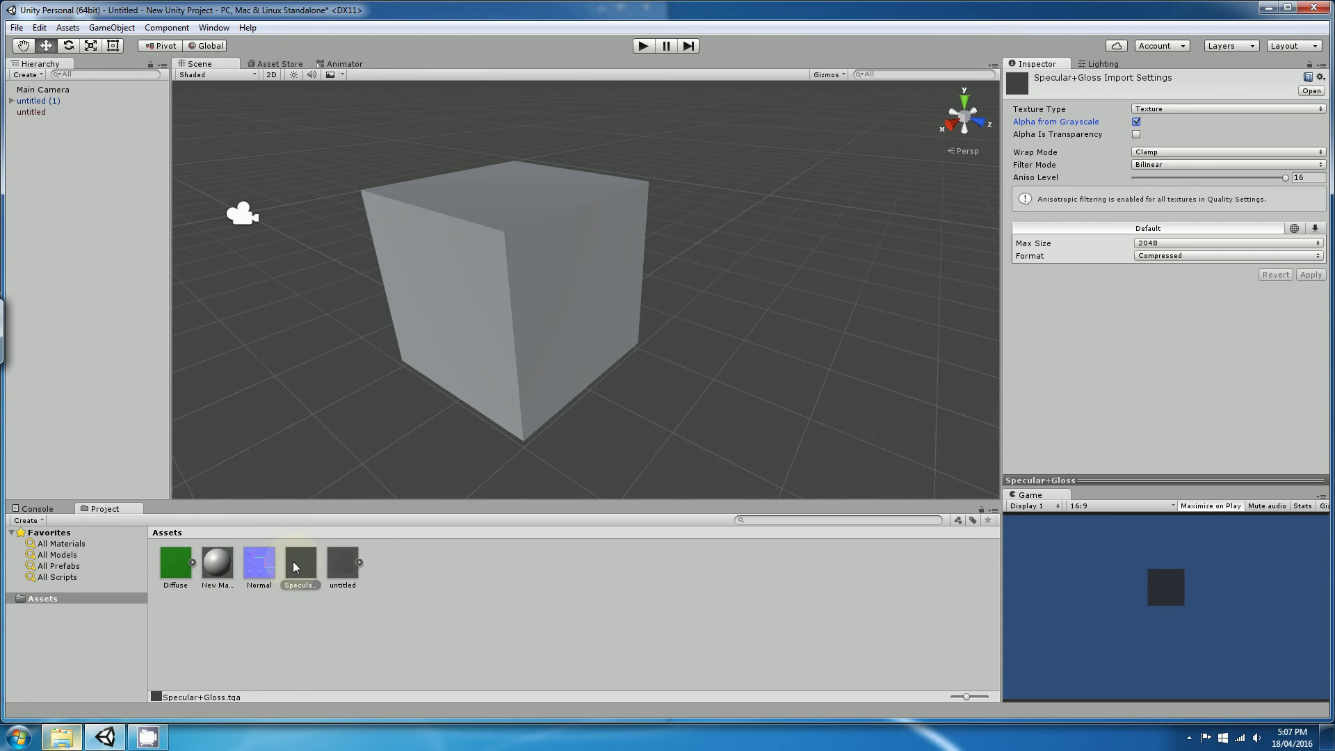
Set the shader of New Material to Standard (Specular setup).
{"action": "left_click", "coordinate": [221, 564]}
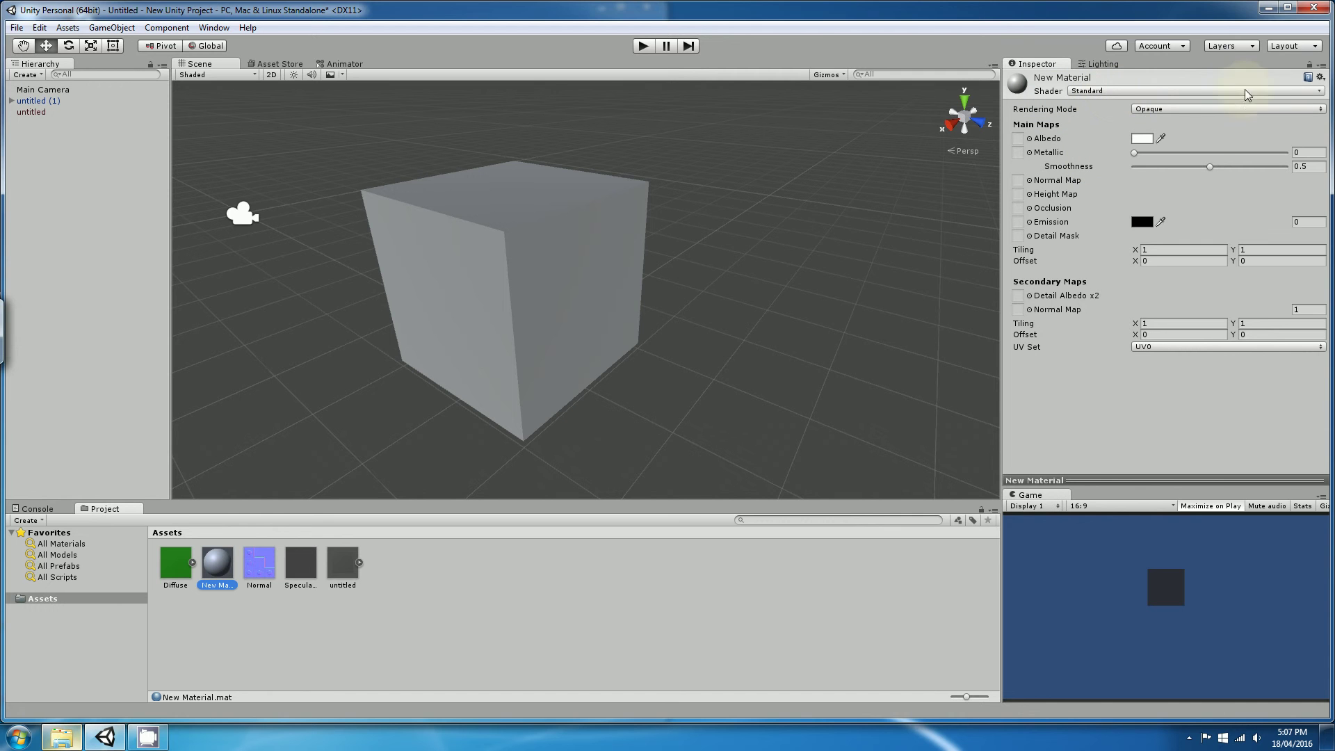
{"action": "left_click", "coordinate": [1318, 91]}
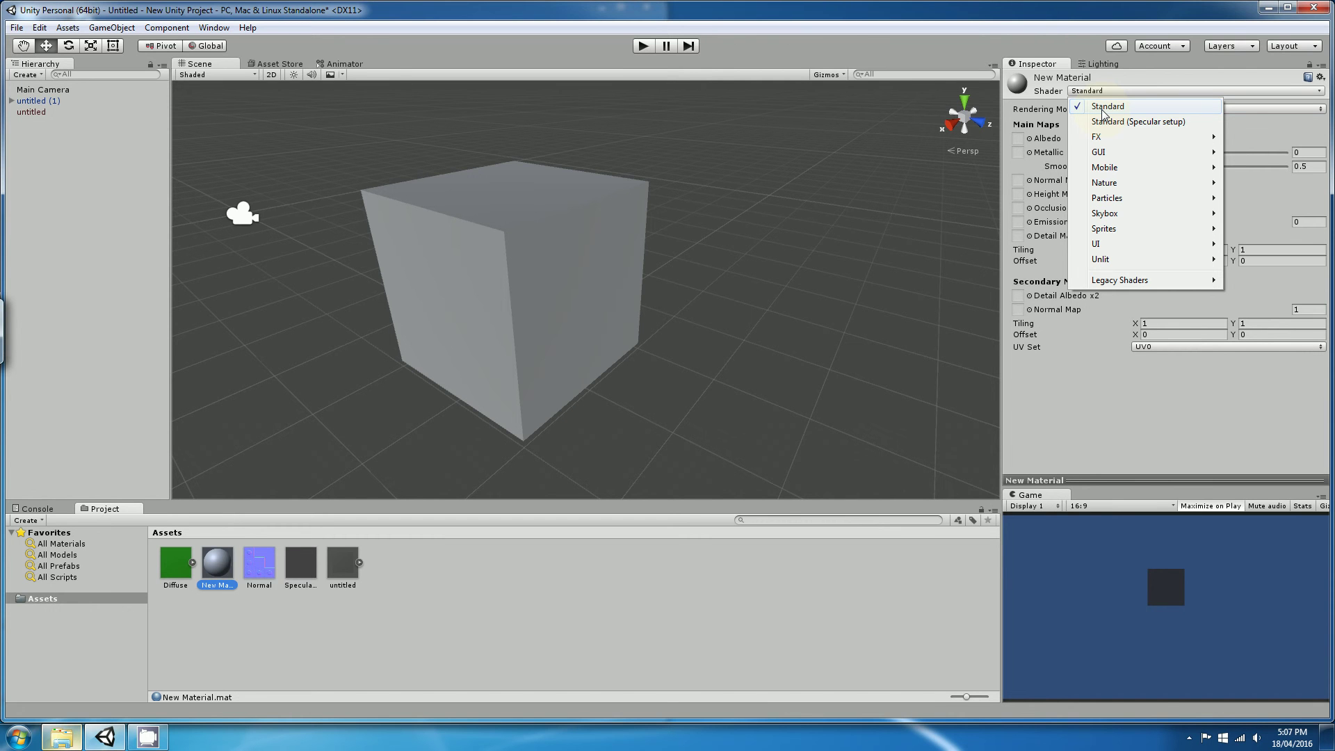
{"action": "left_click", "coordinate": [1106, 123]}
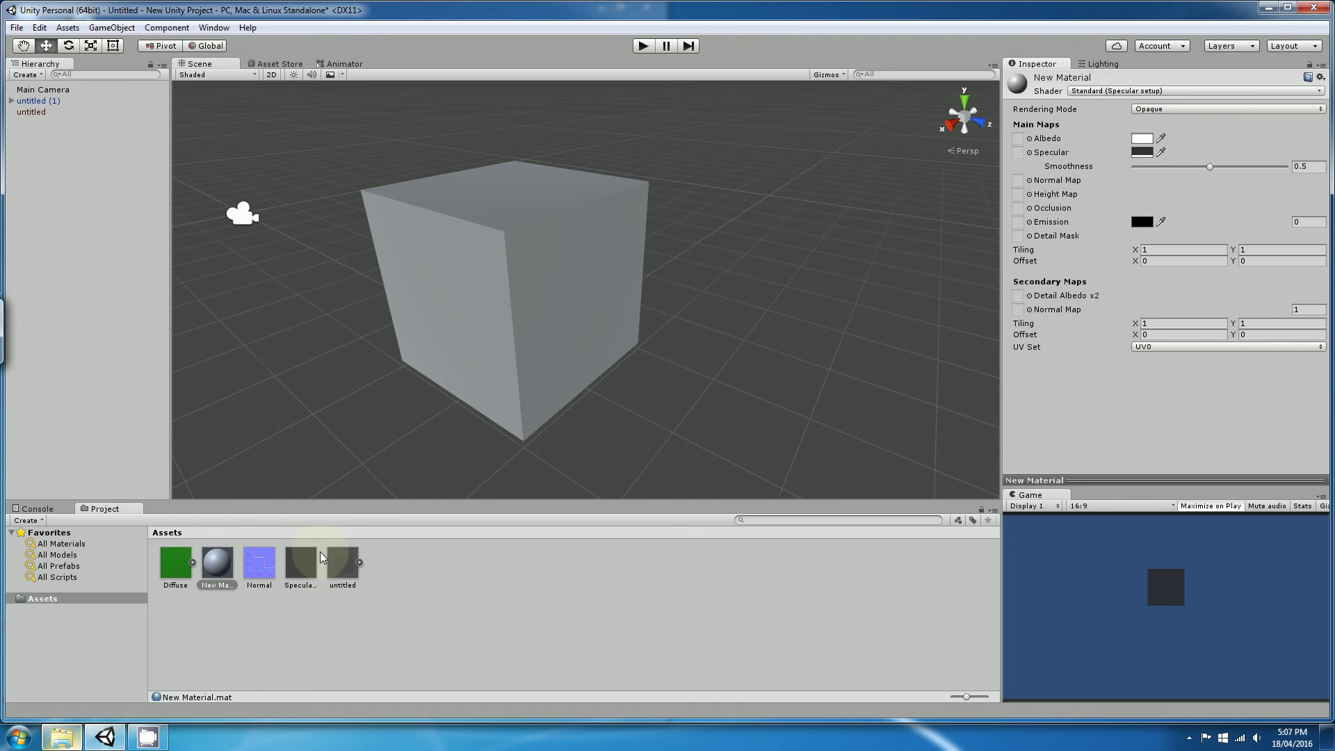
Switch the material's shader to Standard to compare its Metallic input, and return it to Standard (Specular setup).
{"action": "left_click", "coordinate": [1141, 91]}
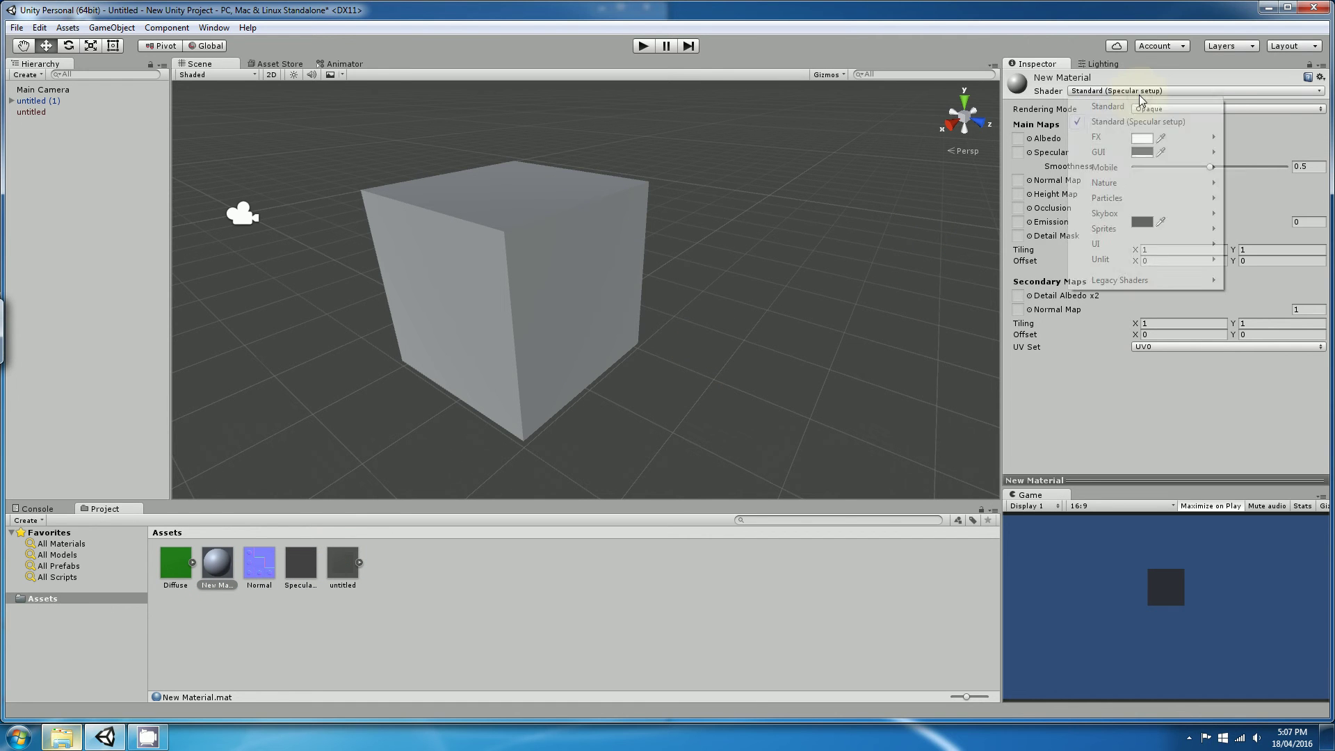
{"action": "left_click", "coordinate": [1136, 105]}
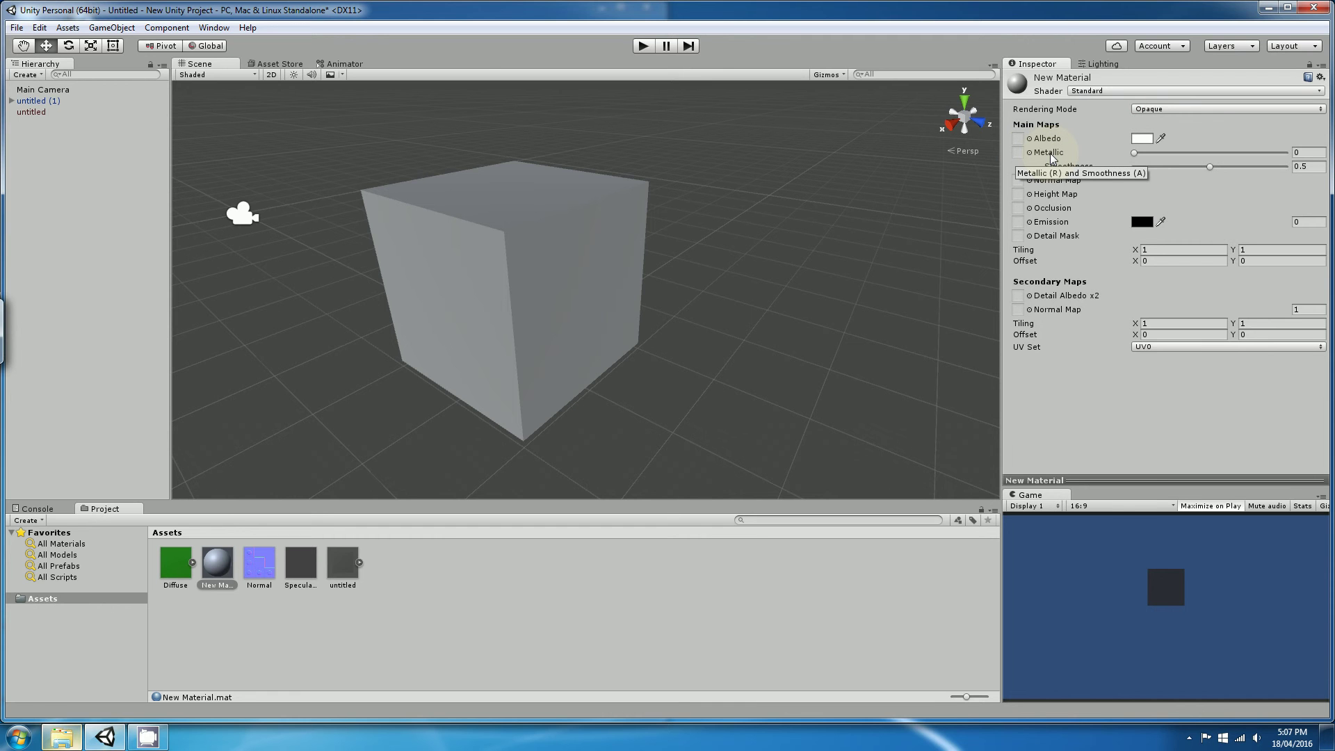
{"action": "left_click", "coordinate": [1123, 89]}
{"action": "left_click", "coordinate": [1131, 120]}
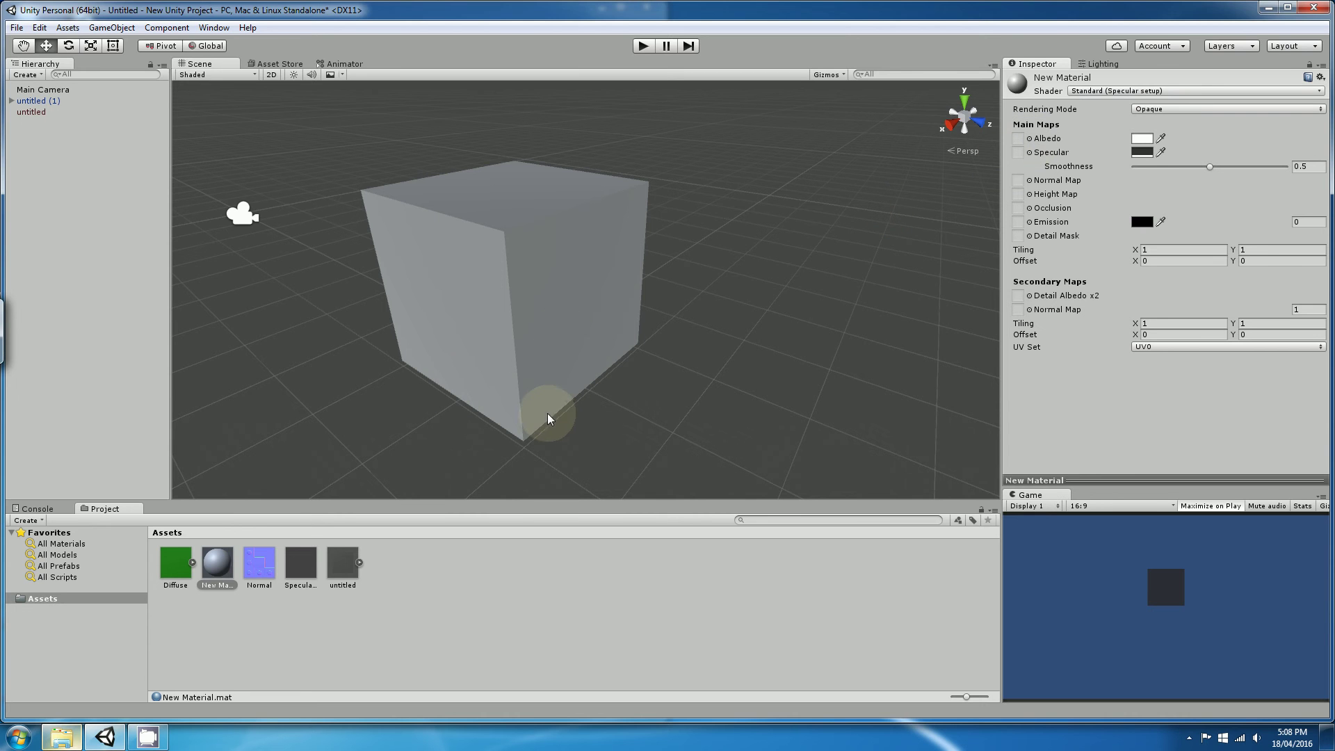
Assign the Diffuse texture to the Albedo map of New Material.
{"action": "left_click_drag", "start_coordinate": [176, 574], "coordinate": [1019, 142]}
{"action": "right_click_drag", "start_coordinate": [710, 275], "coordinate": [611, 349]}
{"action": "scroll", "coordinate": [611, 349], "scroll_direction": "up", "scroll_amount": 3}
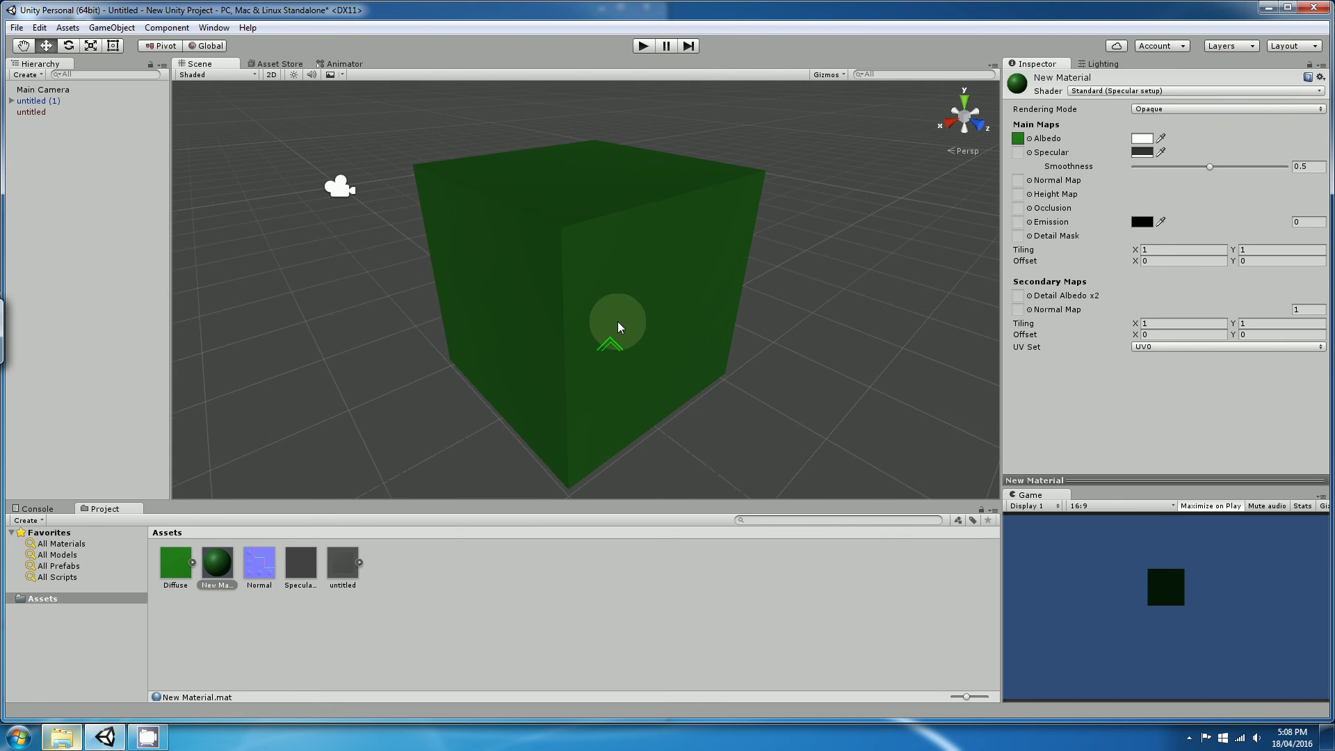
{"action": "scroll", "coordinate": [618, 321], "scroll_direction": "down", "scroll_amount": 2}
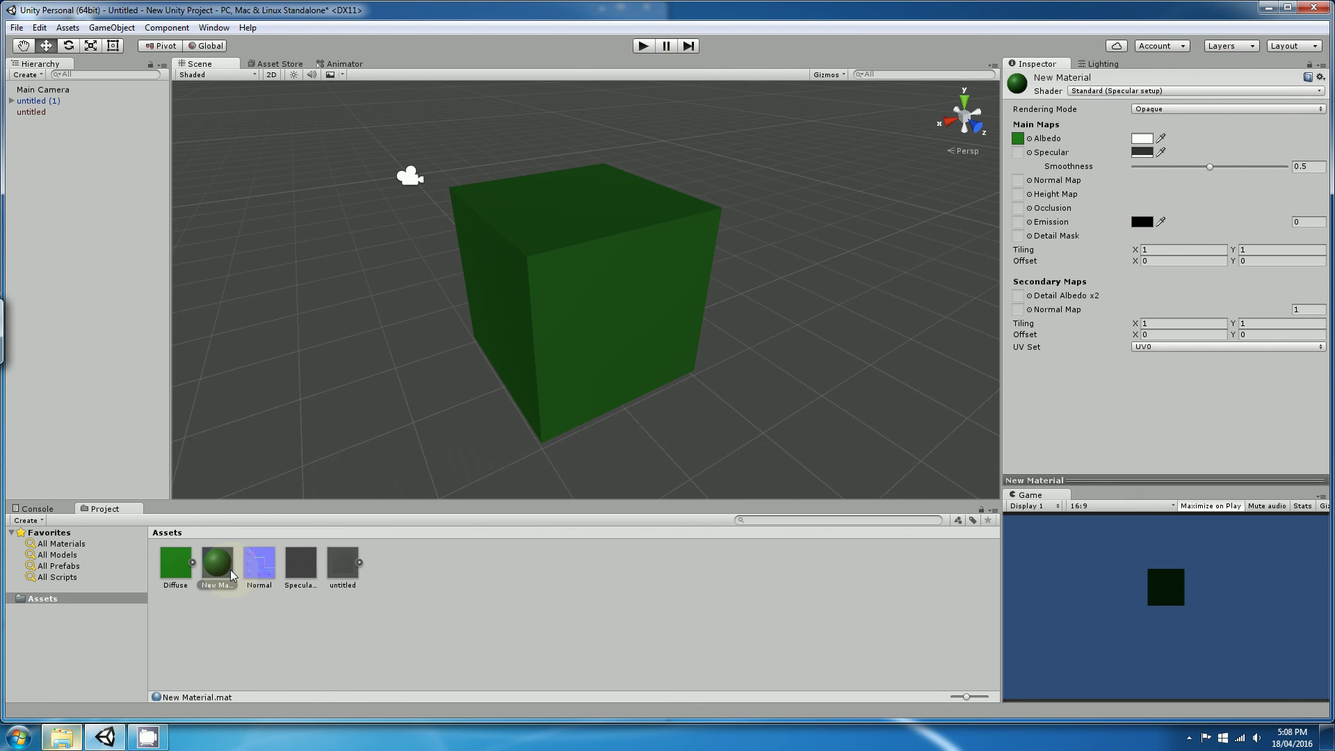
Assign the Specular+Gloss texture to the material's Specular map and locate its source file among the assets.
{"action": "left_click_drag", "start_coordinate": [300, 565], "coordinate": [1017, 155]}
{"action": "left_click_drag", "start_coordinate": [934, 232], "coordinate": [820, 212], "text": "alt"}
{"action": "left_click", "coordinate": [1019, 153]}
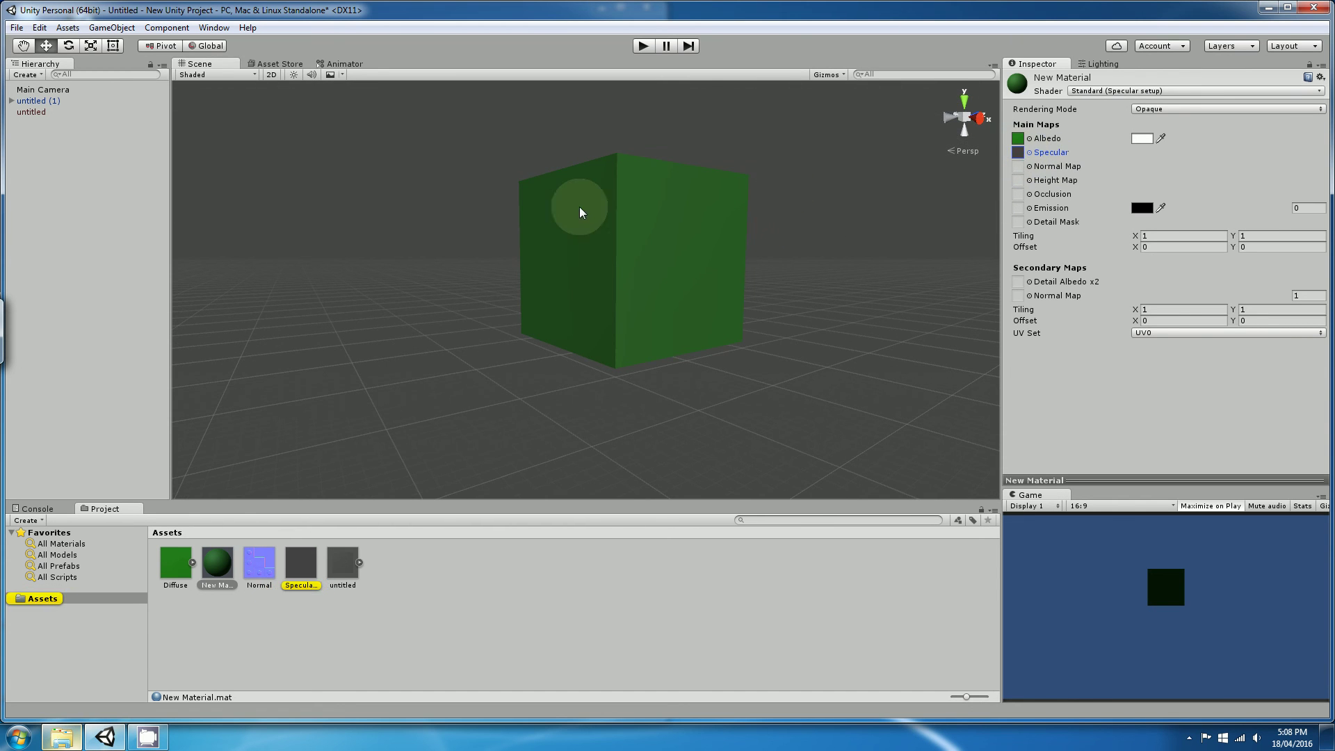
{"action": "left_click", "coordinate": [1019, 153]}
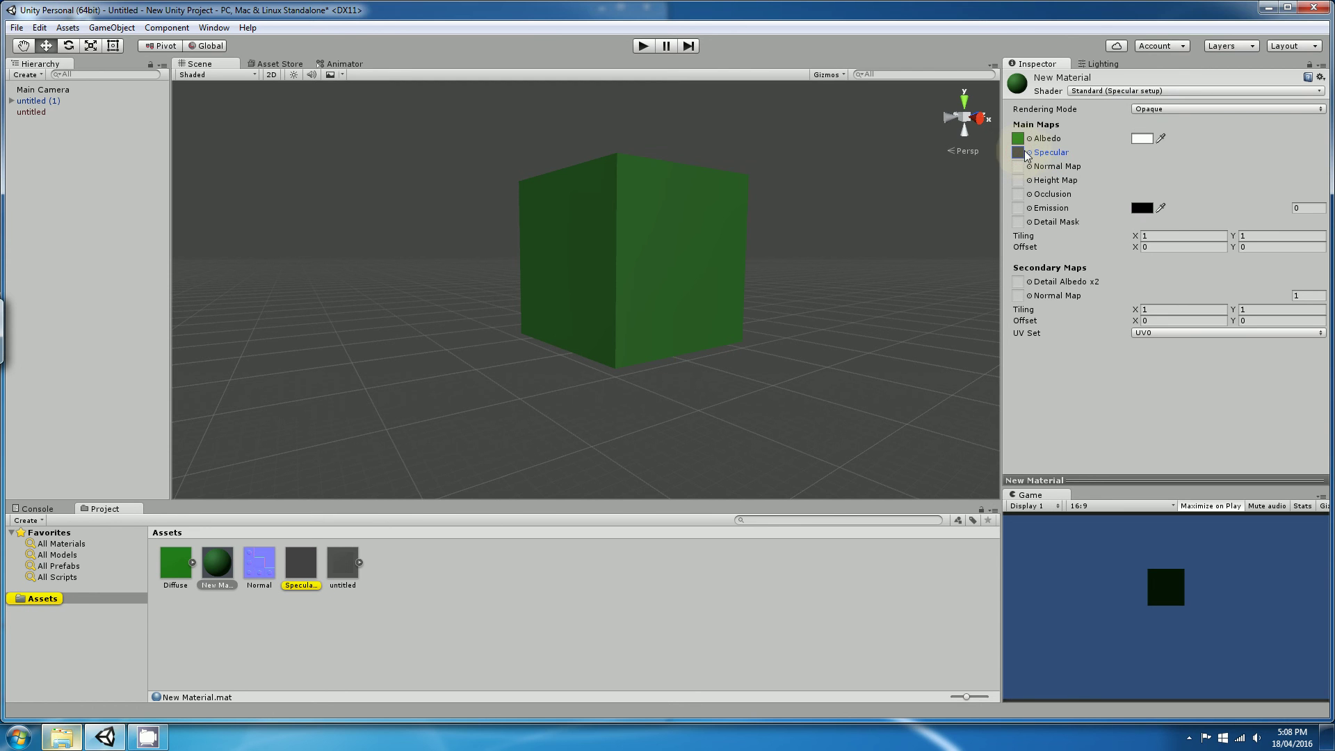
Compare the Specular map set to None, Diffuse and Specular+Gloss on the cube, and return it to Specular+Gloss.
{"action": "left_click", "coordinate": [1030, 153]}
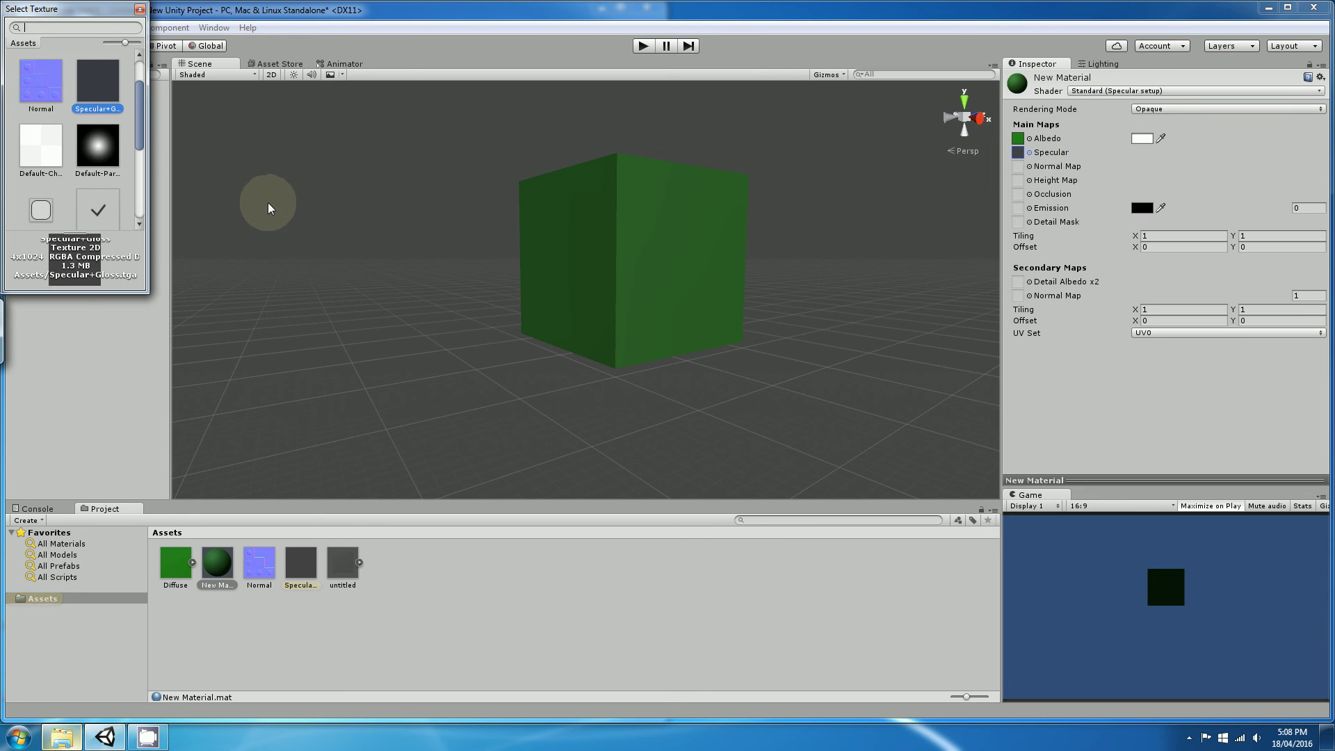
{"action": "scroll", "coordinate": [98, 143], "scroll_direction": "up", "scroll_amount": 2}
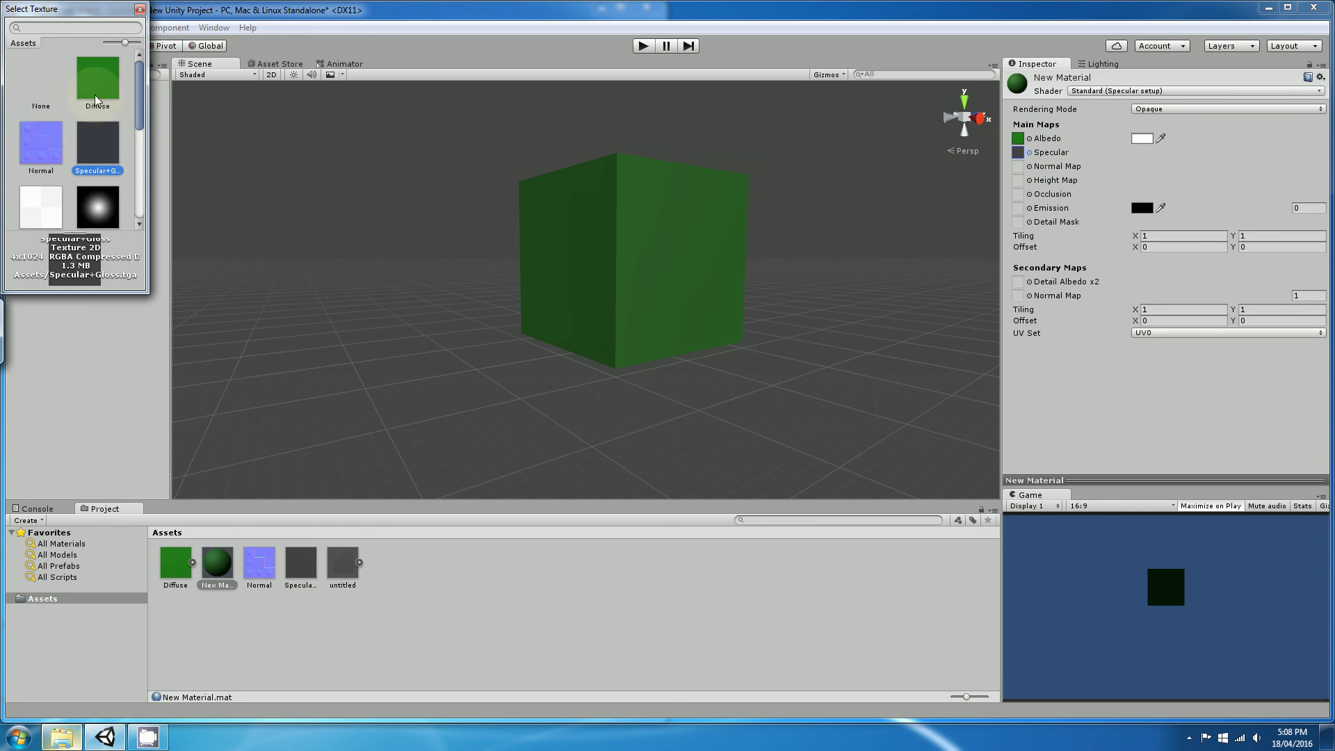
{"action": "left_click", "coordinate": [52, 92]}
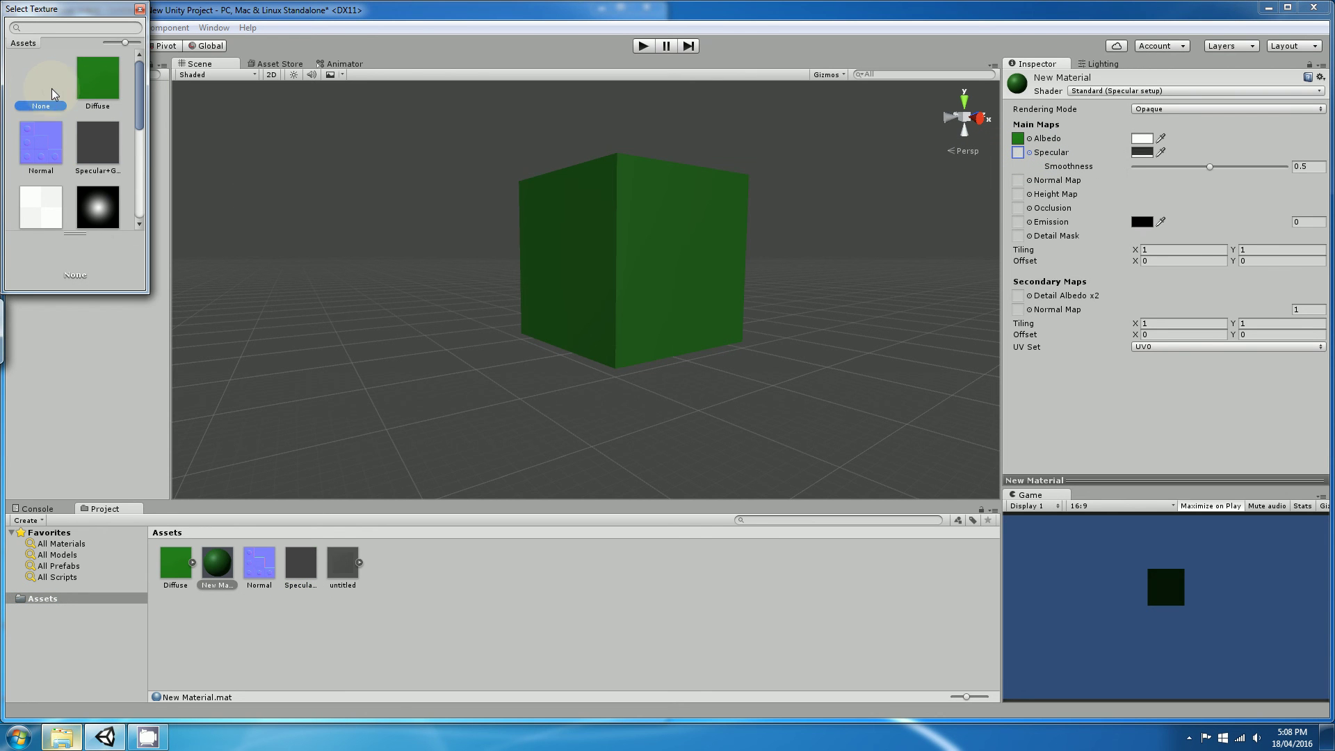
{"action": "left_click", "coordinate": [103, 81]}
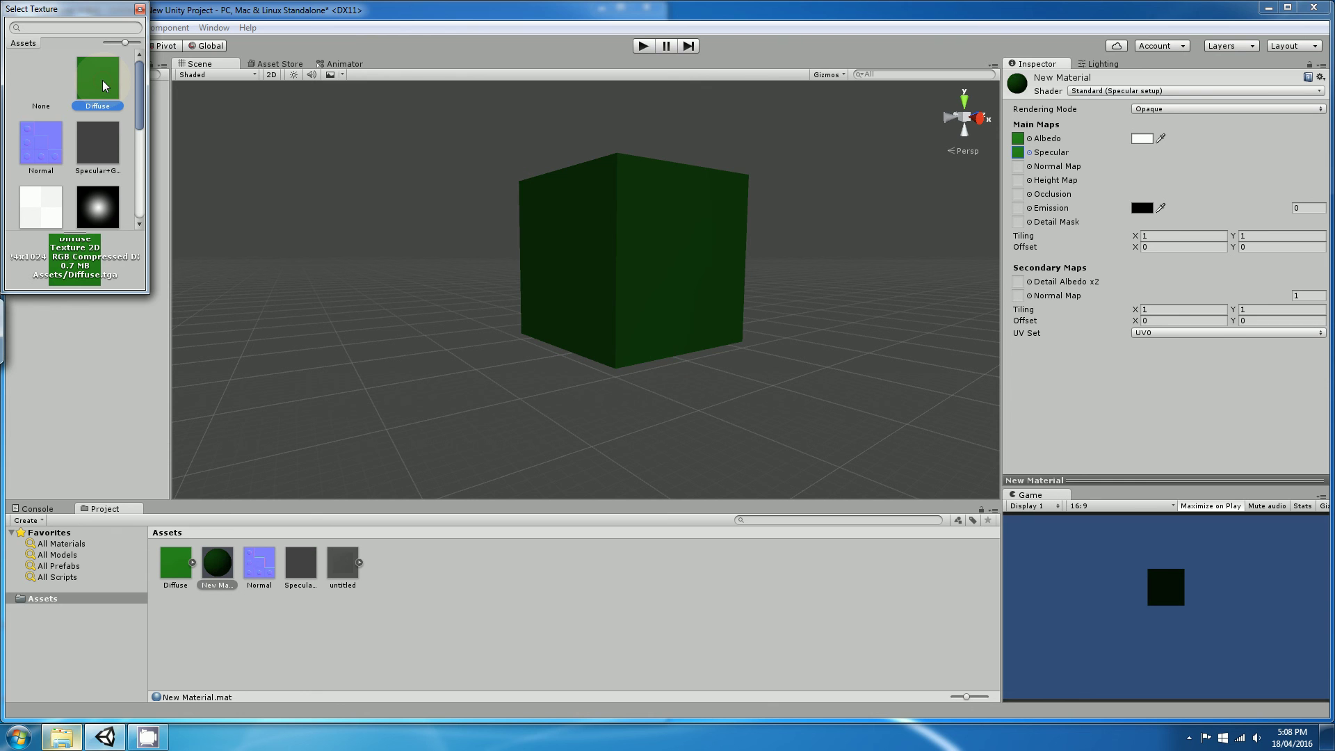
{"action": "left_click", "coordinate": [100, 146]}
{"action": "left_click", "coordinate": [37, 85]}
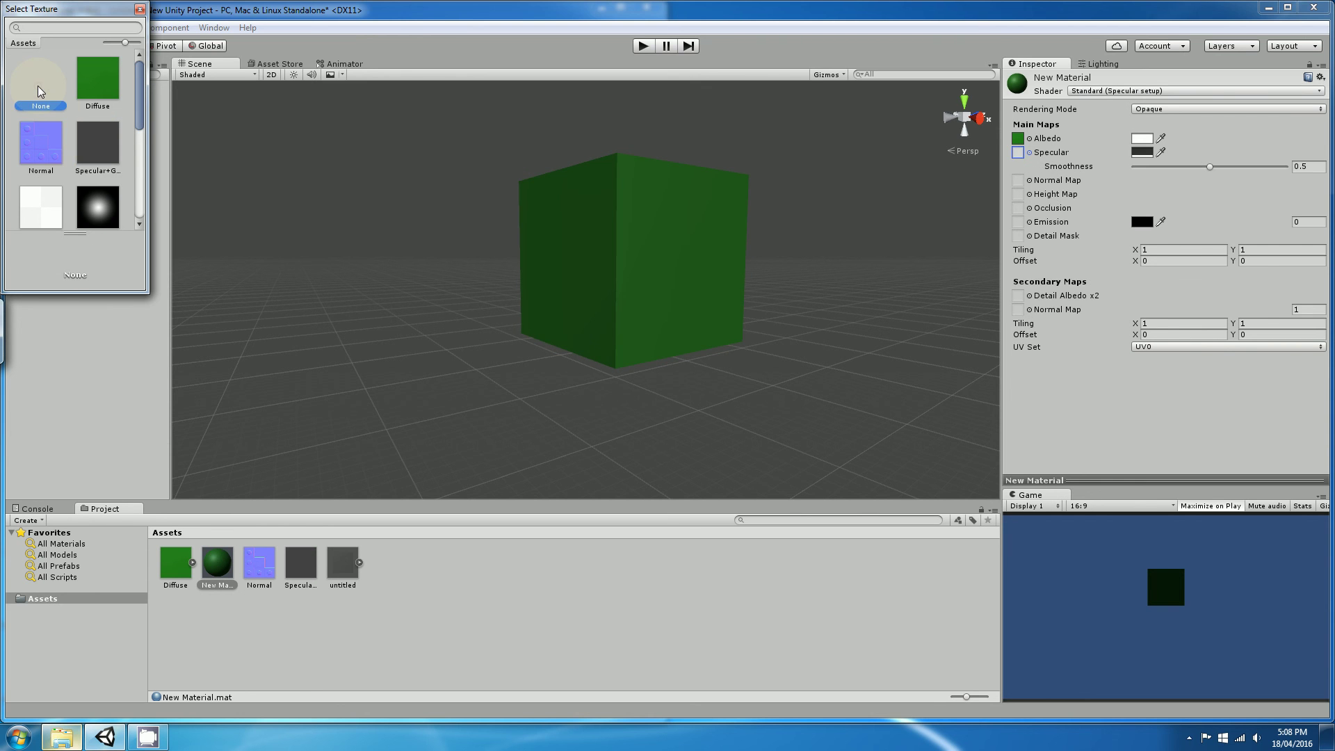
{"action": "left_click", "coordinate": [94, 142]}
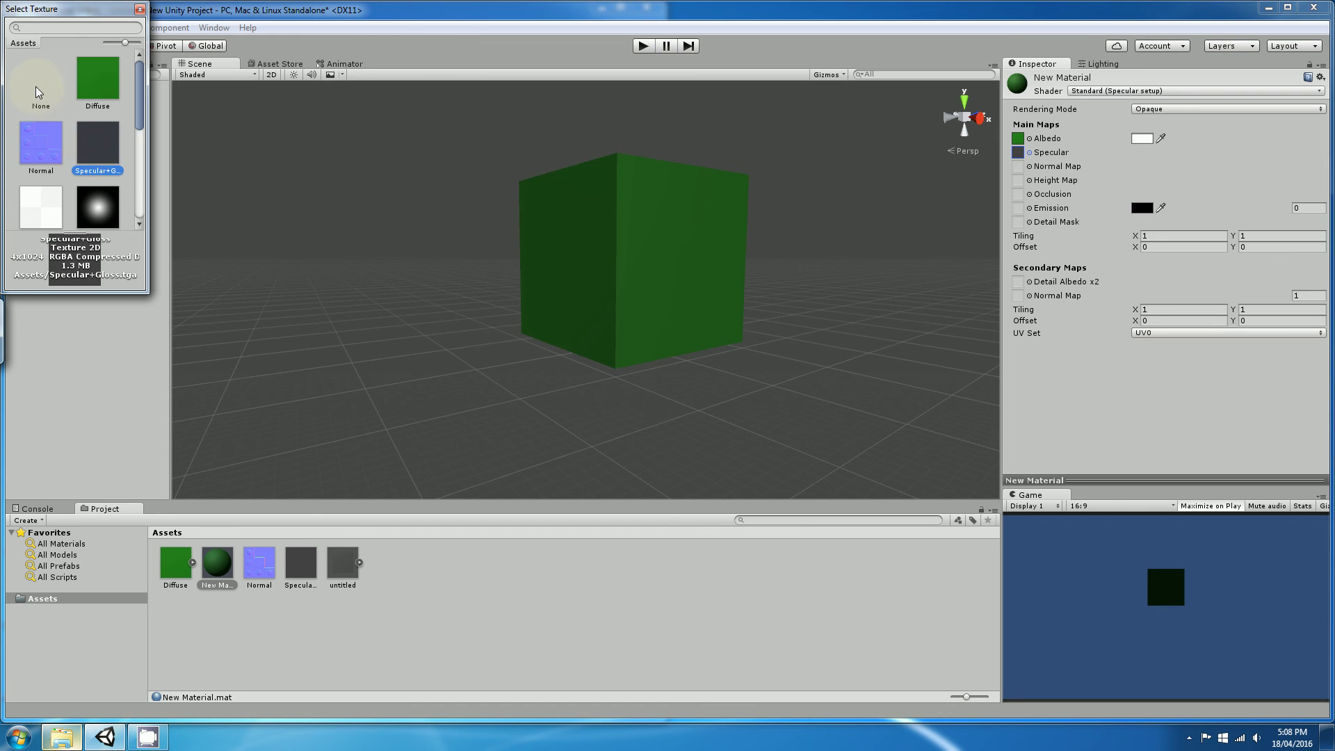
{"action": "left_click", "coordinate": [39, 89]}
{"action": "left_click", "coordinate": [97, 144]}
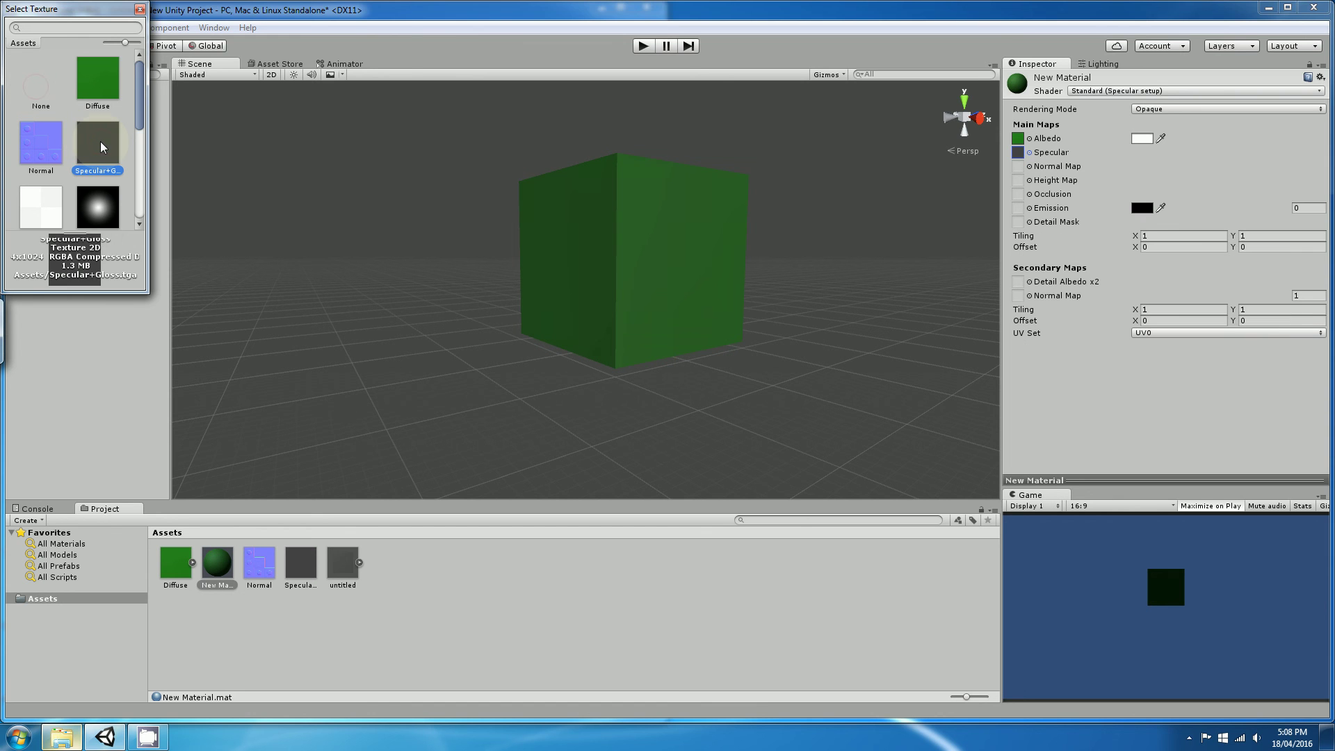
{"action": "left_click", "coordinate": [140, 10]}
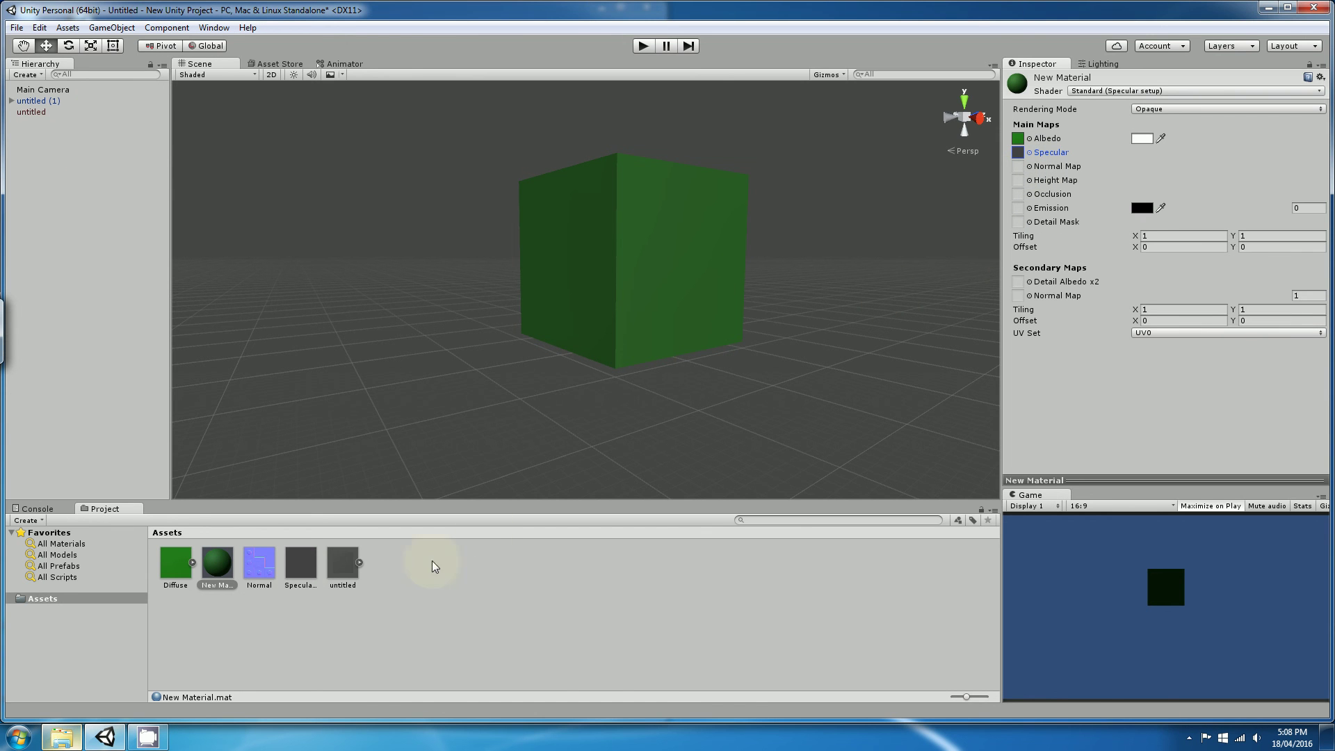
Assign the Normal texture to the material's Normal Map and inspect the surface relief on the cube's faces.
{"action": "left_click_drag", "start_coordinate": [259, 562], "coordinate": [1018, 167]}
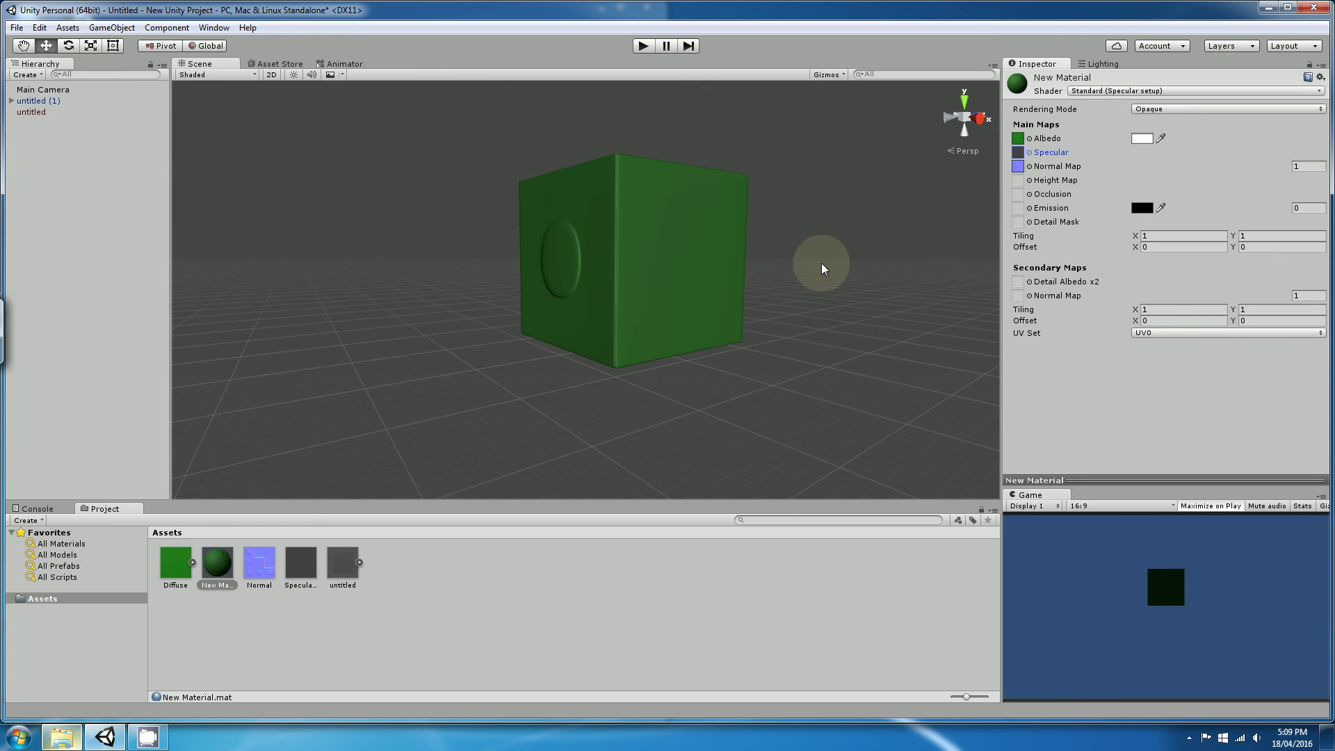
{"action": "left_click_drag", "start_coordinate": [811, 268], "coordinate": [468, 320], "text": "alt"}
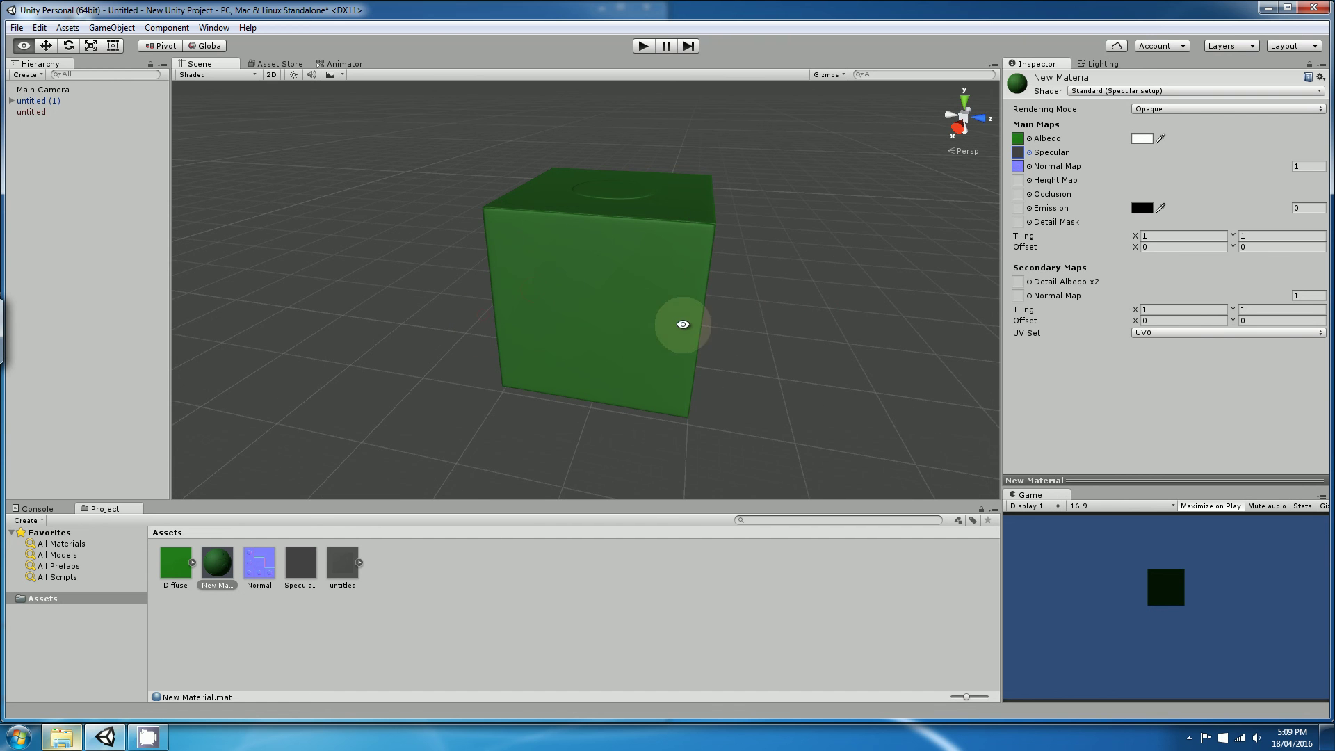
{"action": "left_click_drag", "start_coordinate": [685, 322], "coordinate": [561, 349], "text": "alt"}
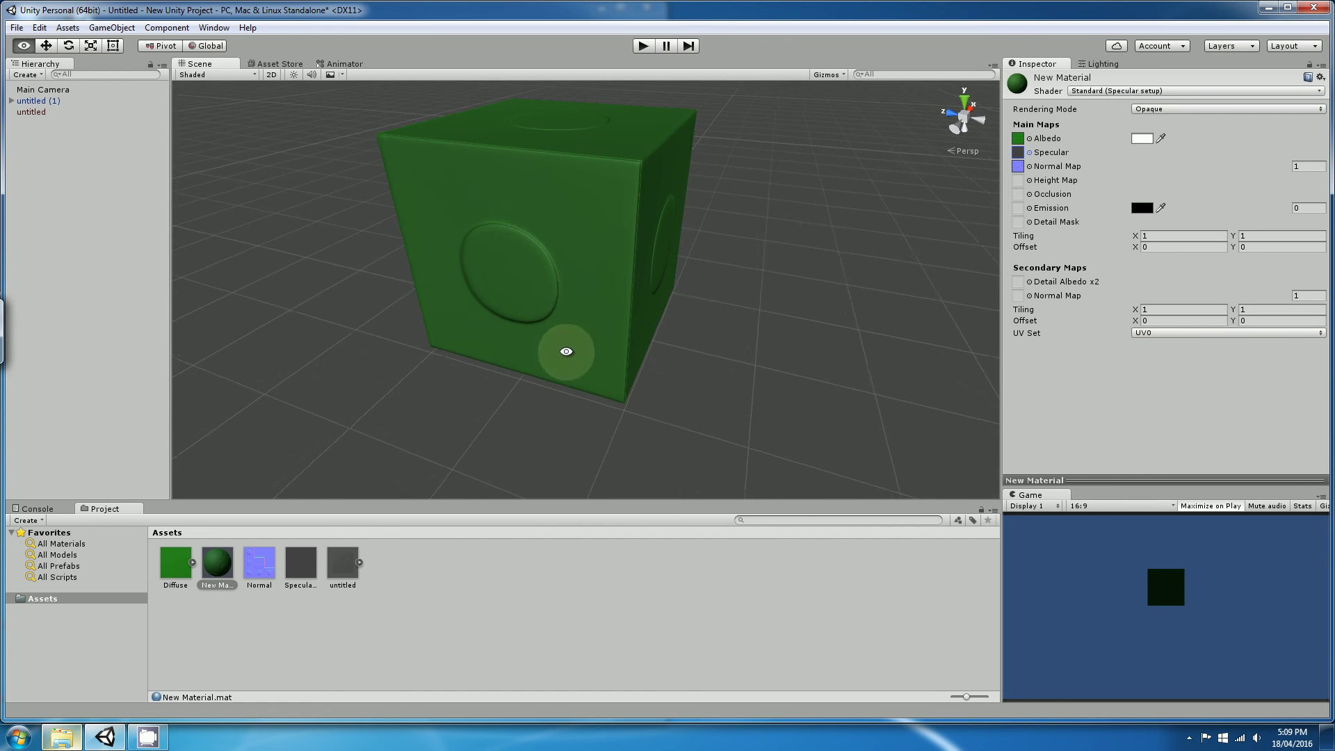
{"action": "mouse_move", "coordinate": [716, 278]}
{"action": "left_mouse_down", "text": "alt"}
{"action": "mouse_move", "coordinate": [561, 230]}
{"action": "mouse_move", "coordinate": [691, 247]}
{"action": "mouse_move", "coordinate": [695, 262]}
{"action": "left_mouse_up", "text": "alt"}
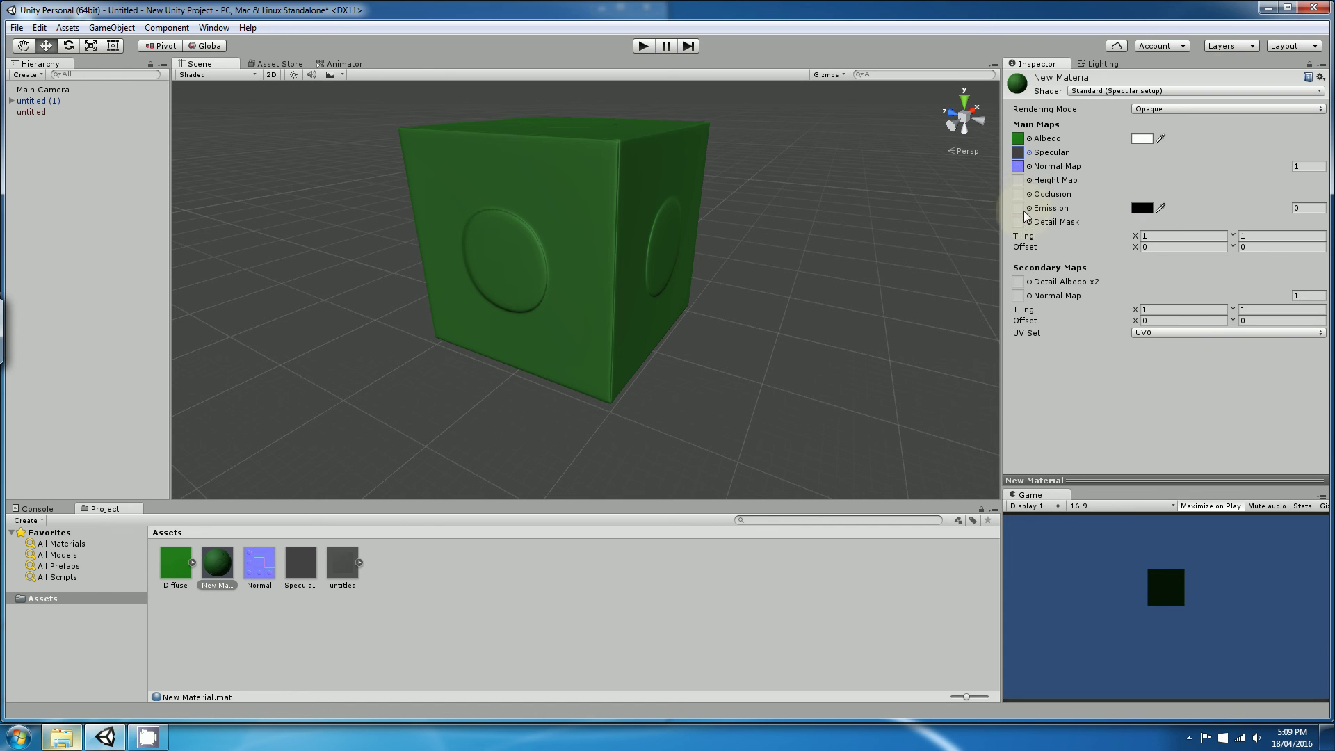
{"action": "left_click_drag", "start_coordinate": [888, 307], "coordinate": [744, 295], "text": "alt"}
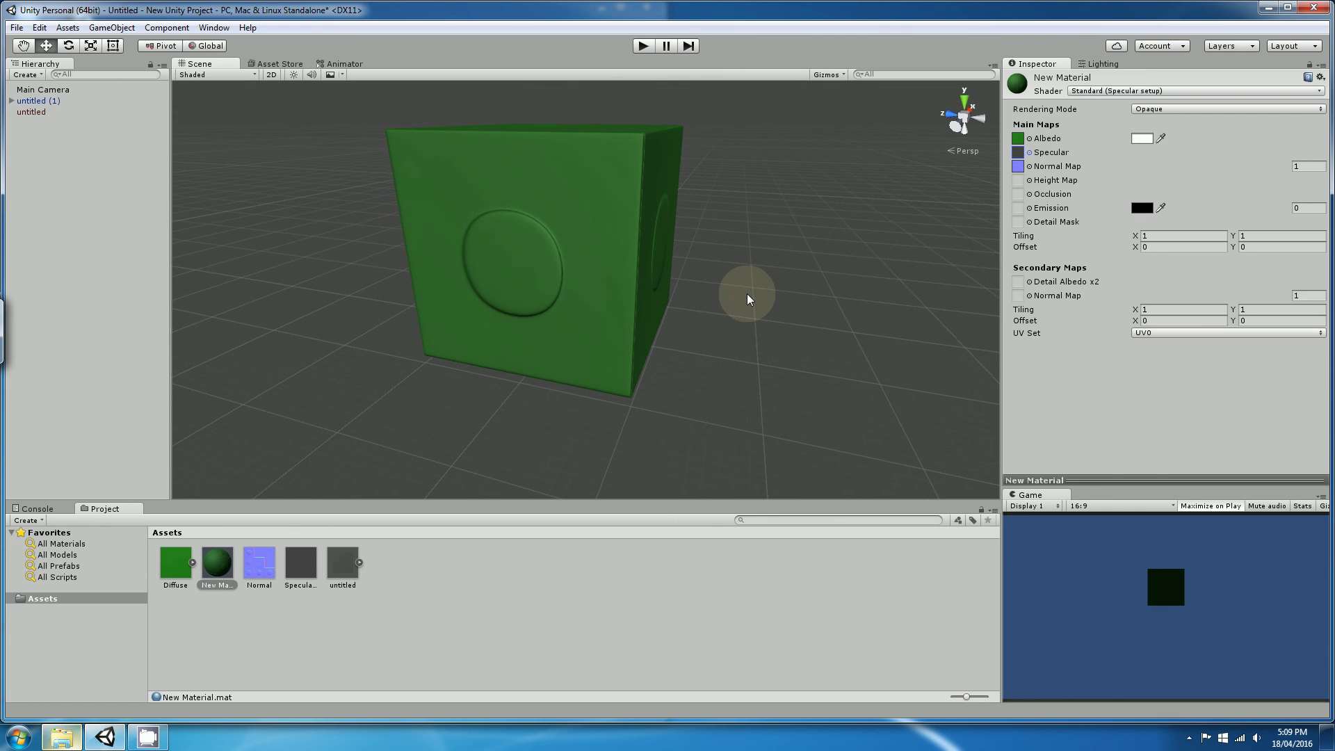